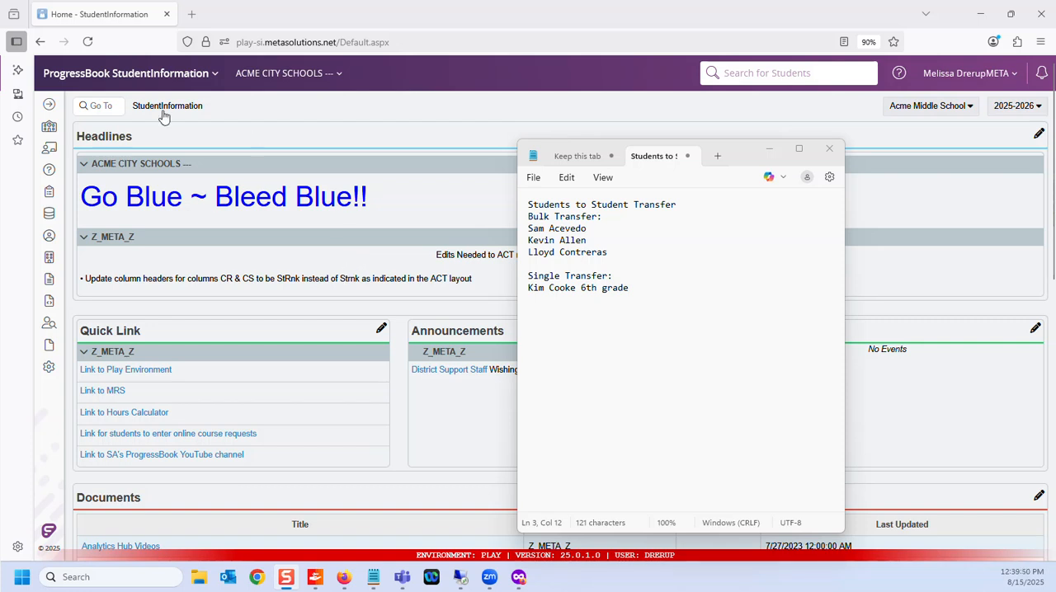
Step: Find and open the Bulk Student Transfer page
left_click(99, 108)
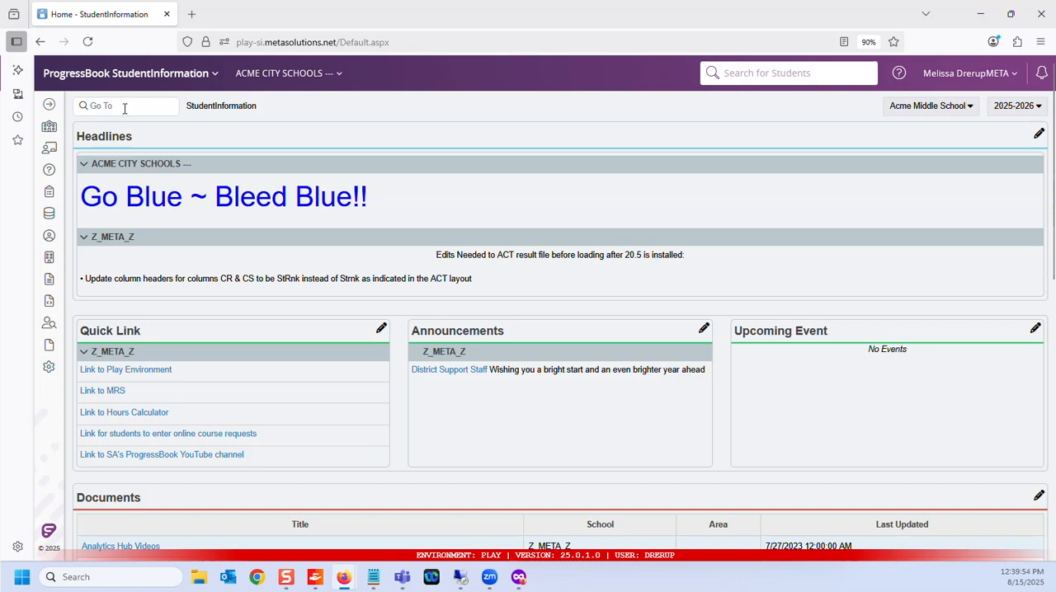
type("bulk studnet")
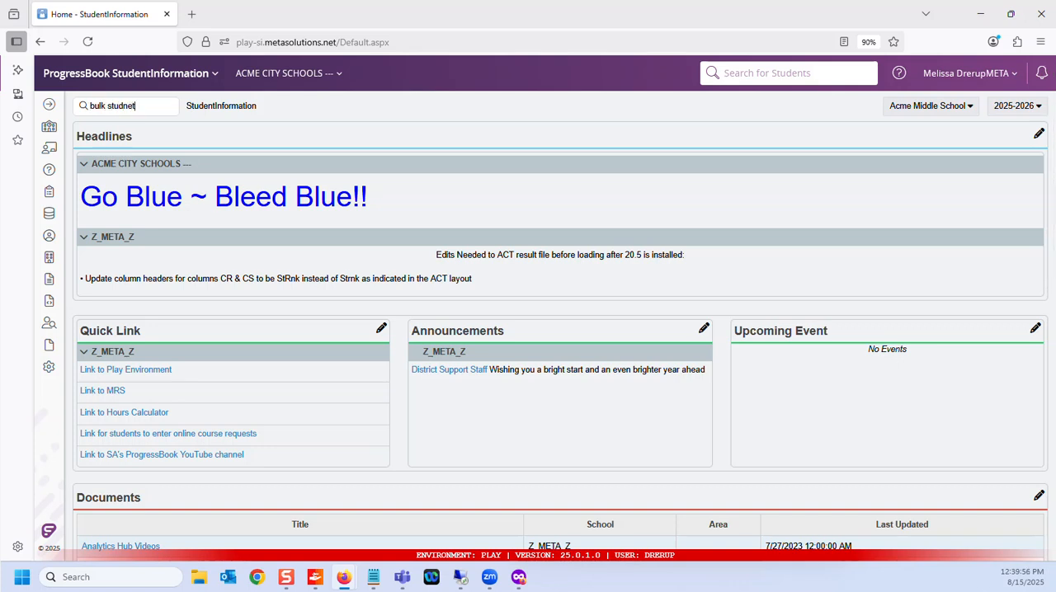
type("nt")
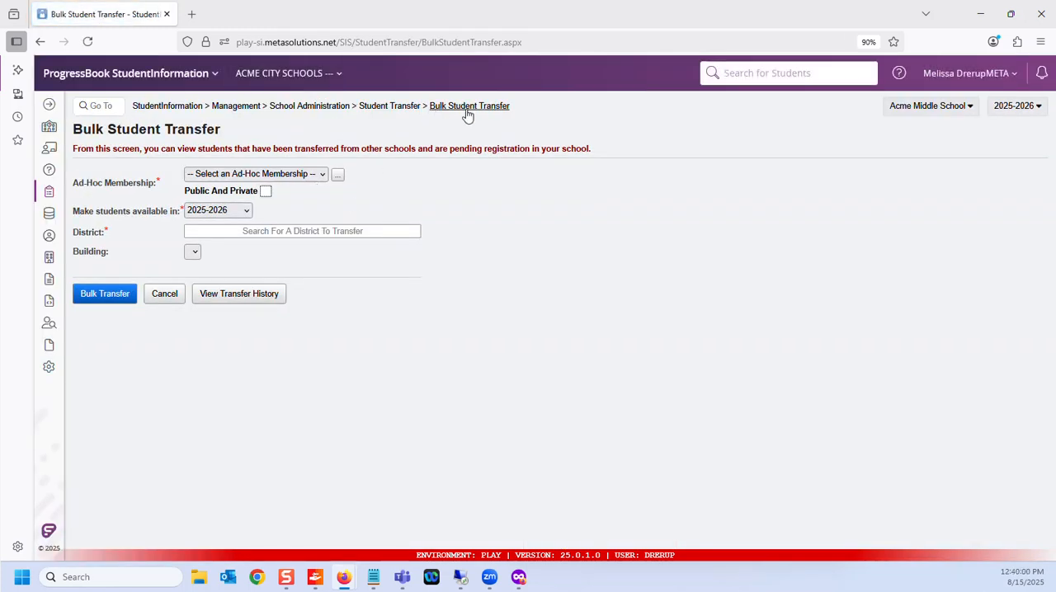
Step: Start a new ad-hoc membership from the bulk transfer form and name it "3 kids to bulk transfer 25/26"
left_click(337, 178)
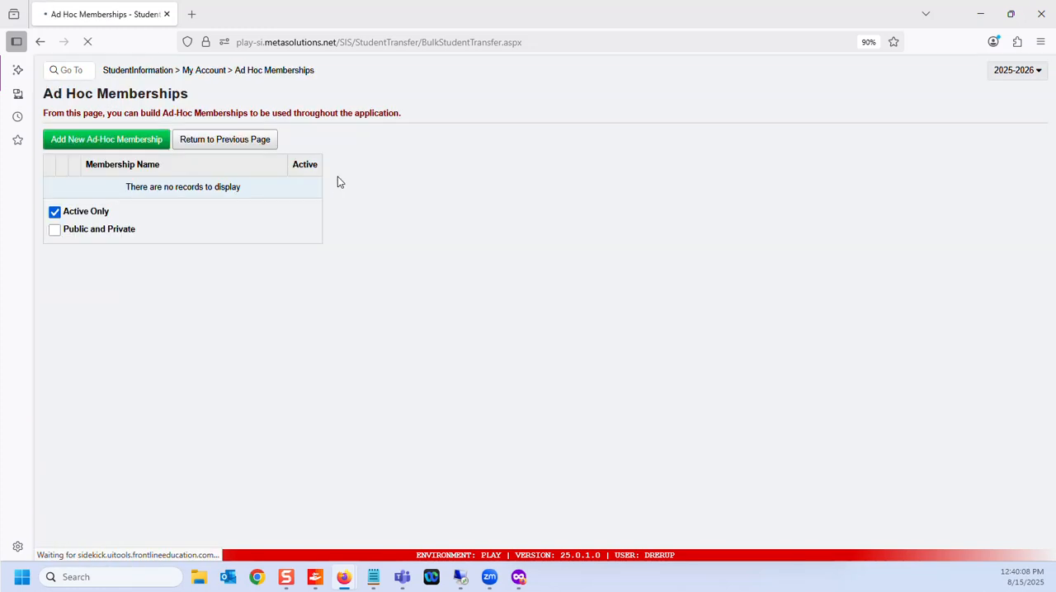
left_click(151, 174)
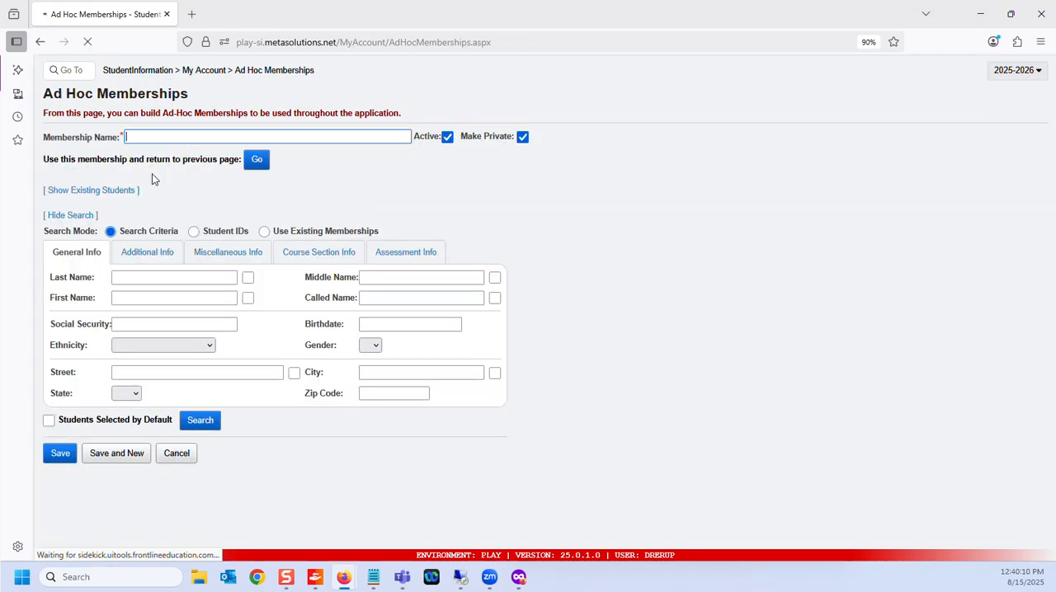
type("3 ki")
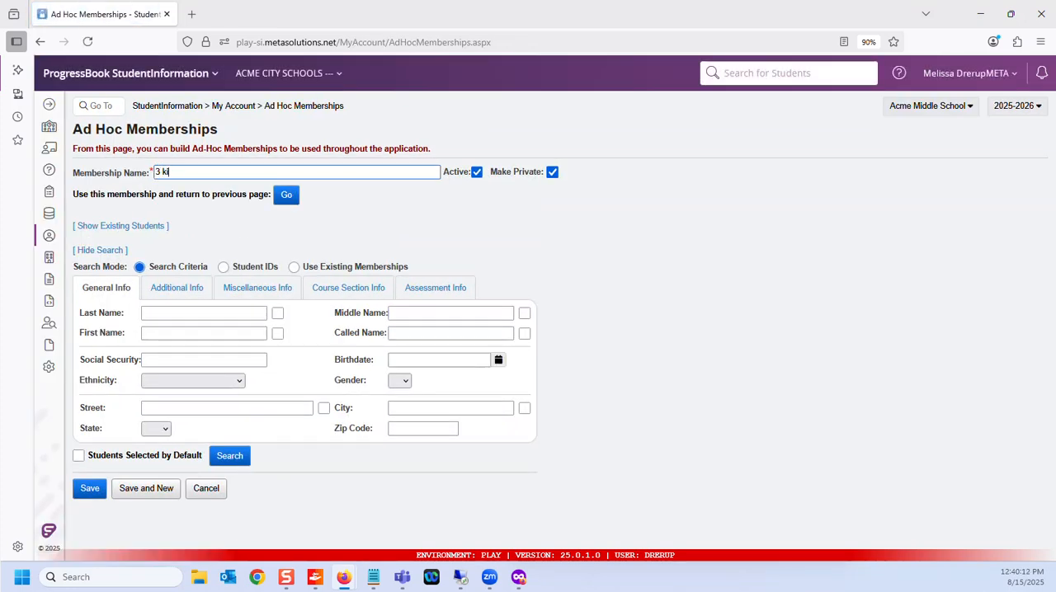
type("ds to bulk transfer 25/26")
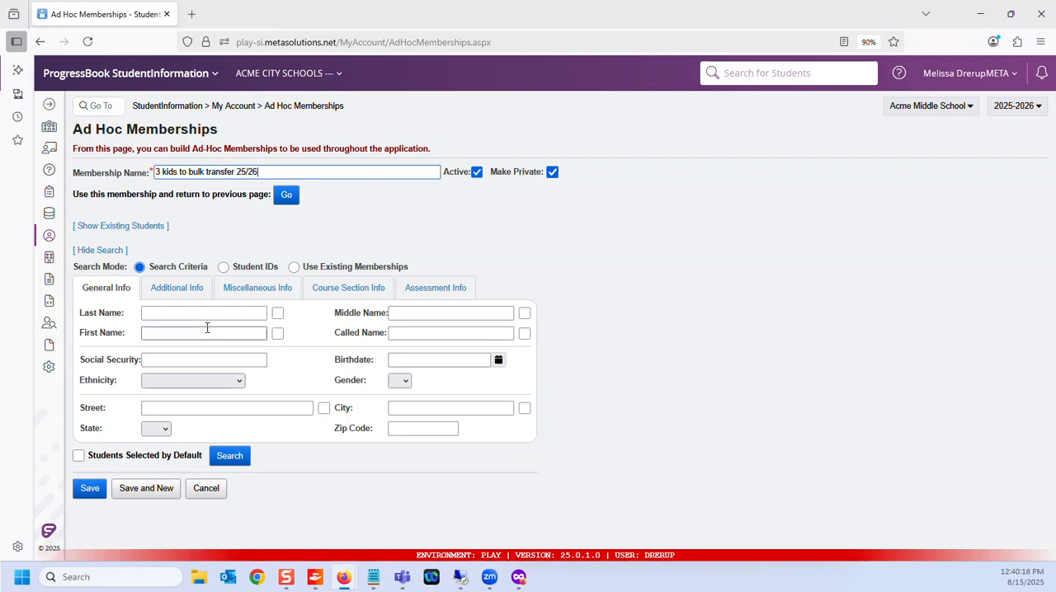
Step: Look up the first student on the Notepad bulk transfer list by last name and add that student to the membership
left_click(373, 579)
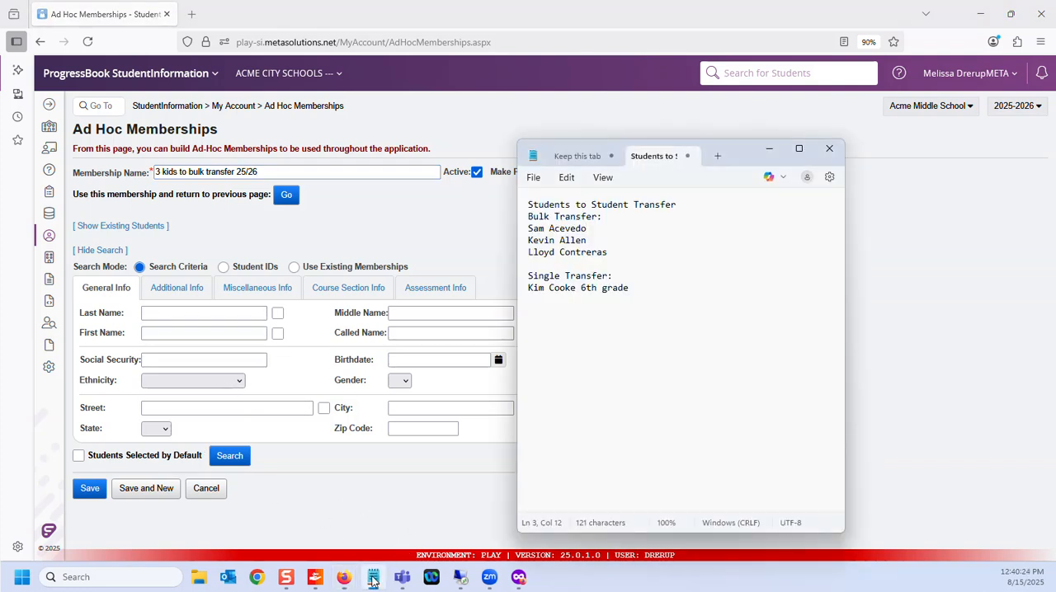
left_click(170, 313)
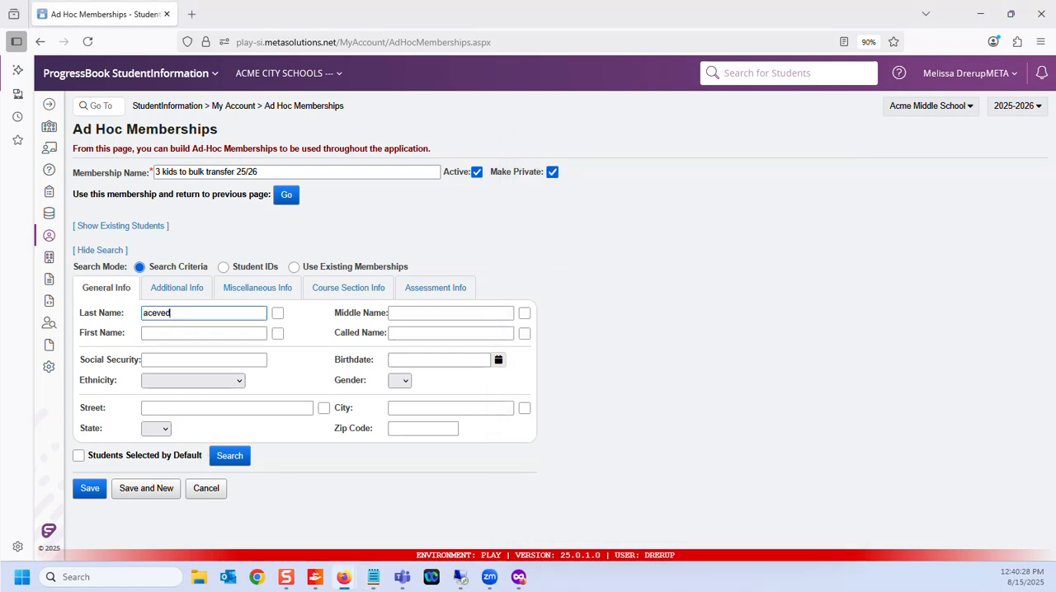
left_click(229, 455)
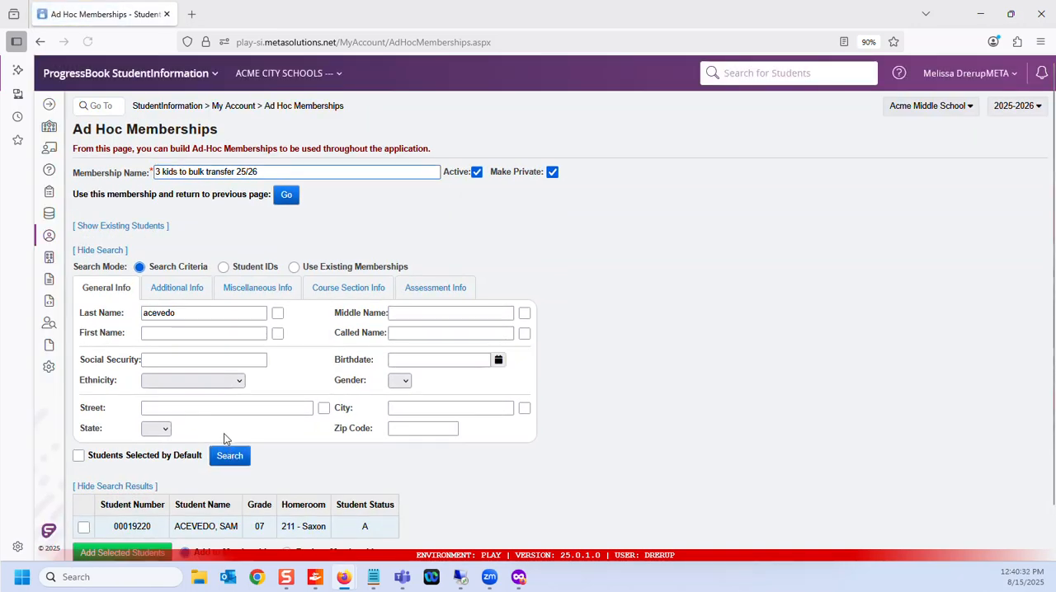
left_click(84, 475)
left_click(103, 500)
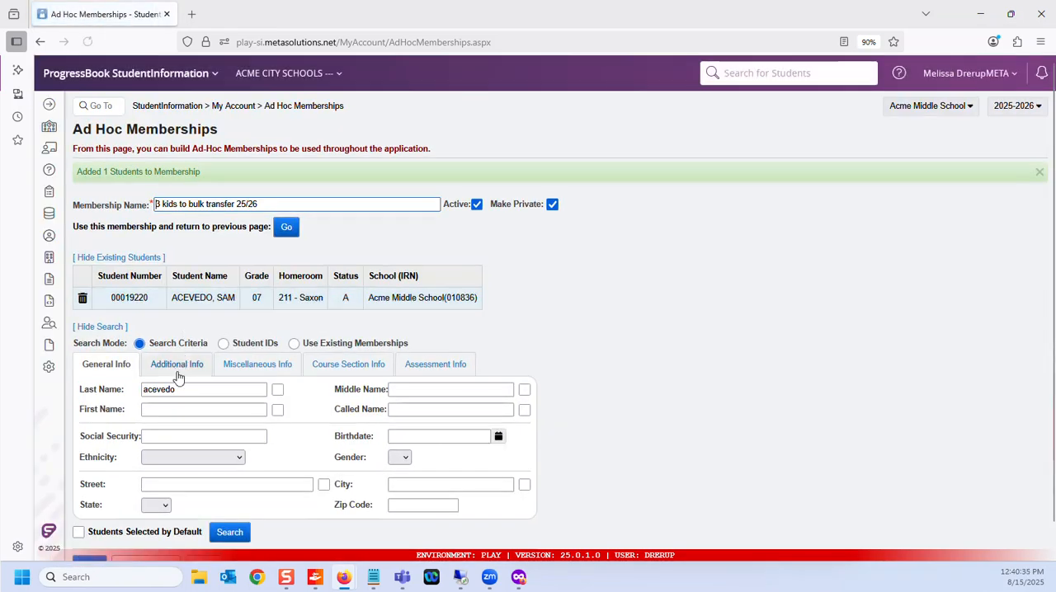
Step: Search by last name for the second student on the bulk transfer list and add that student to the membership
double_click(178, 389)
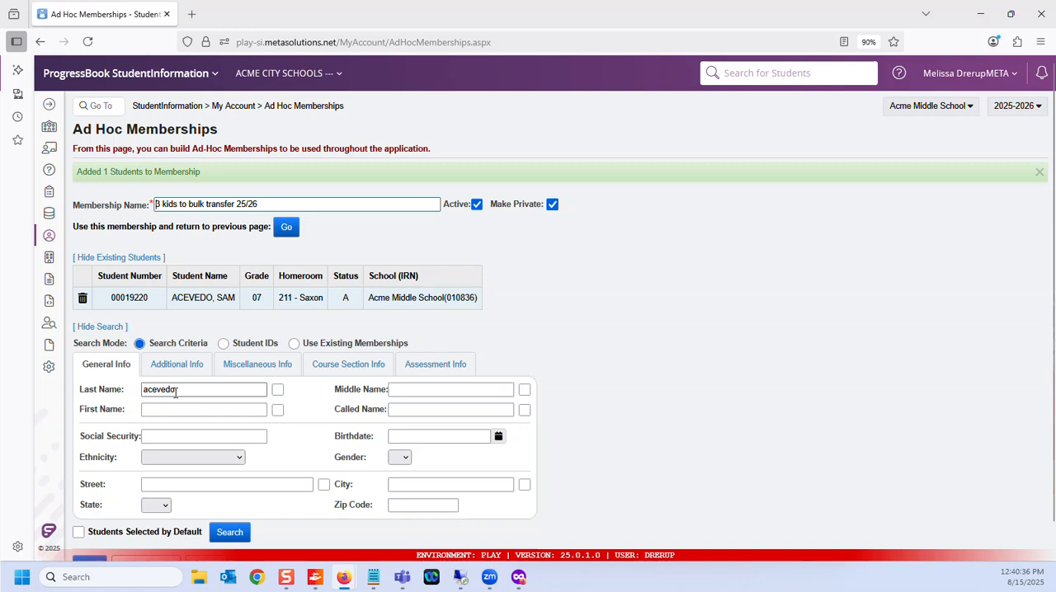
type("allen")
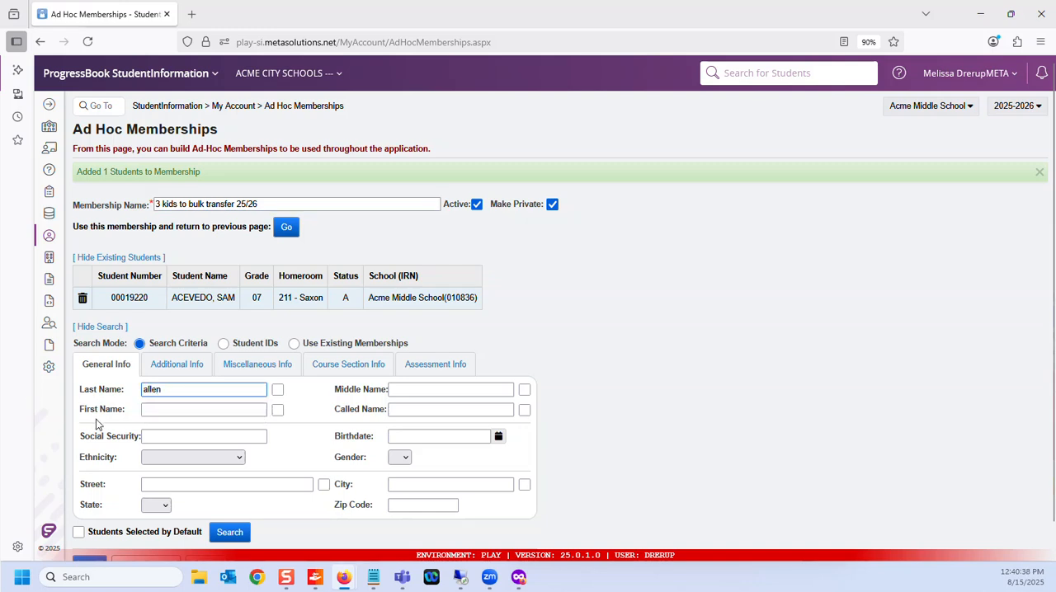
left_click(222, 532)
scroll(222, 437, "down", 2)
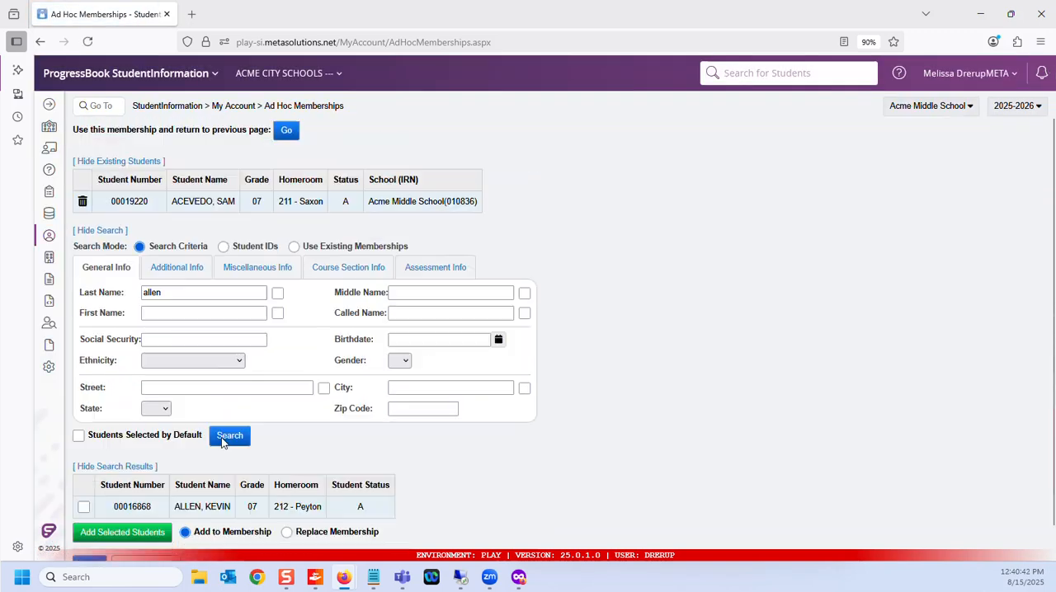
left_click(83, 476)
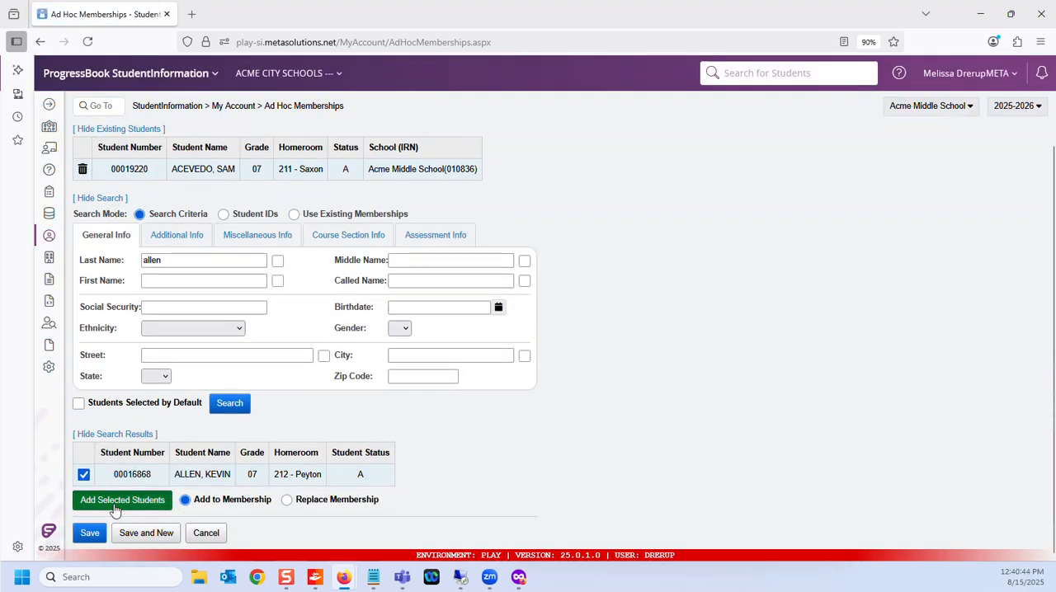
left_click(116, 501)
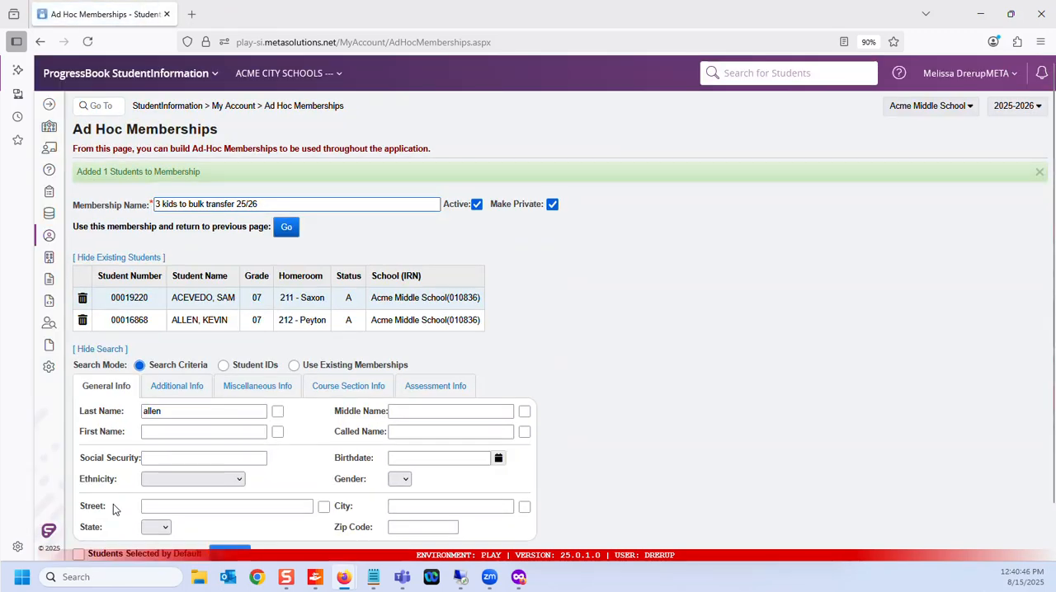
Step: Search by partial last name for the third student on the bulk transfer list and add that student to the membership
double_click(154, 411)
type("d")
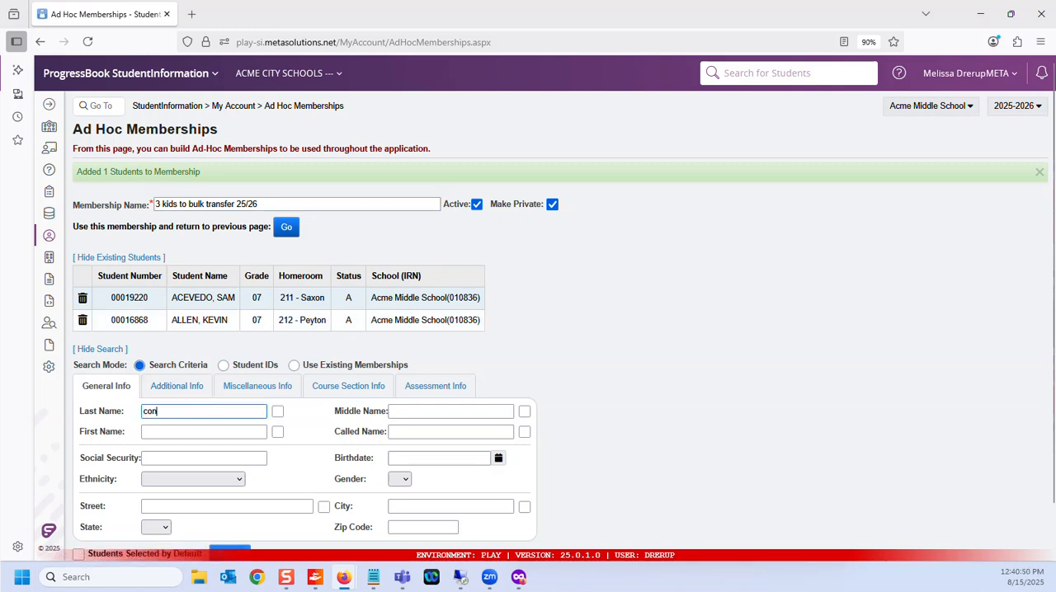
type("ont")
left_click(277, 411)
scroll(285, 412, "down", 1)
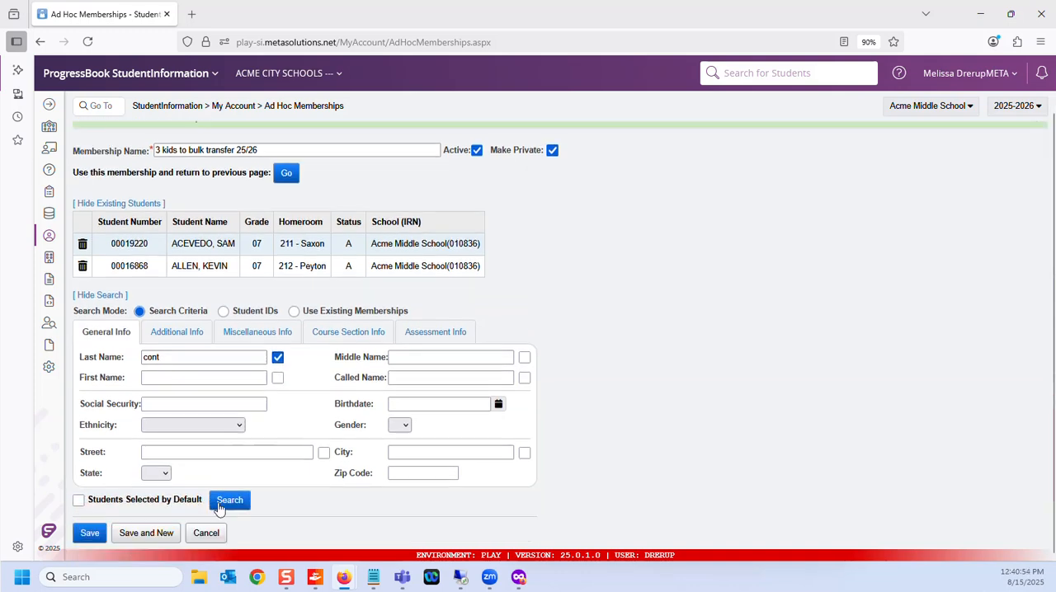
left_click(231, 501)
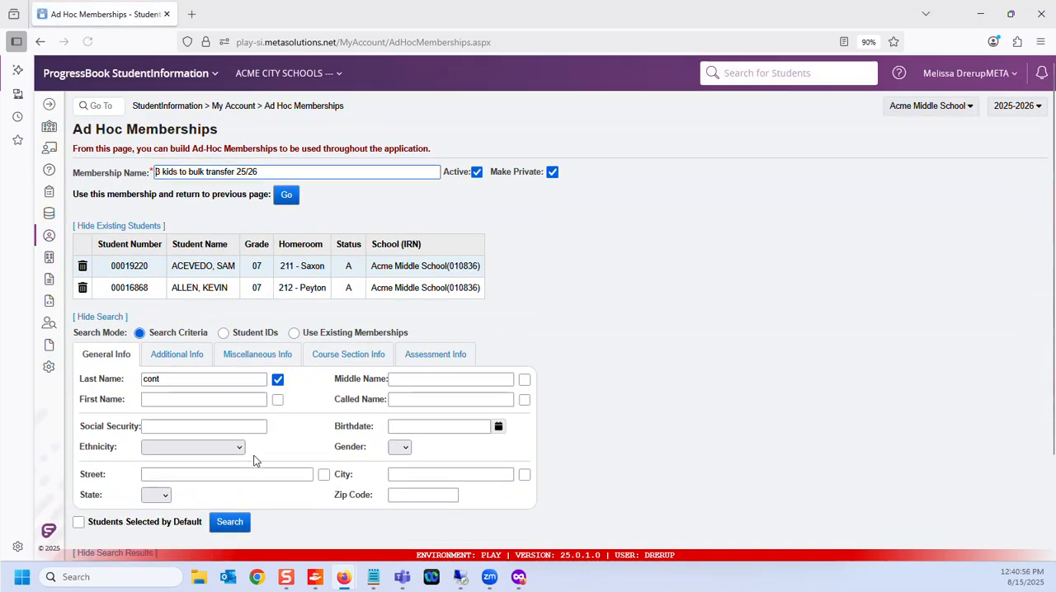
scroll(254, 458, "down", 2)
left_click(83, 475)
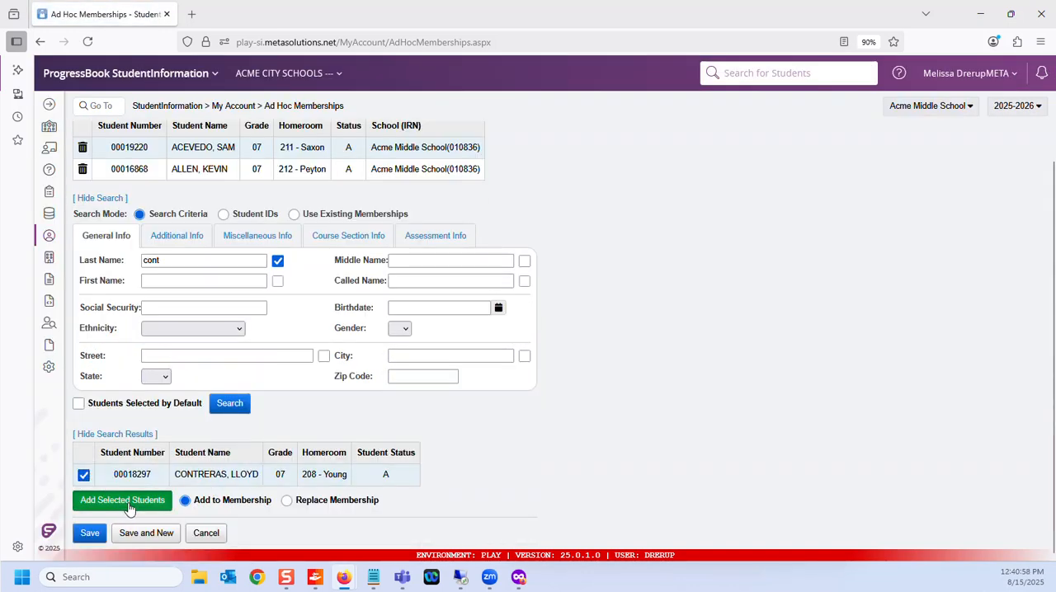
left_click(124, 501)
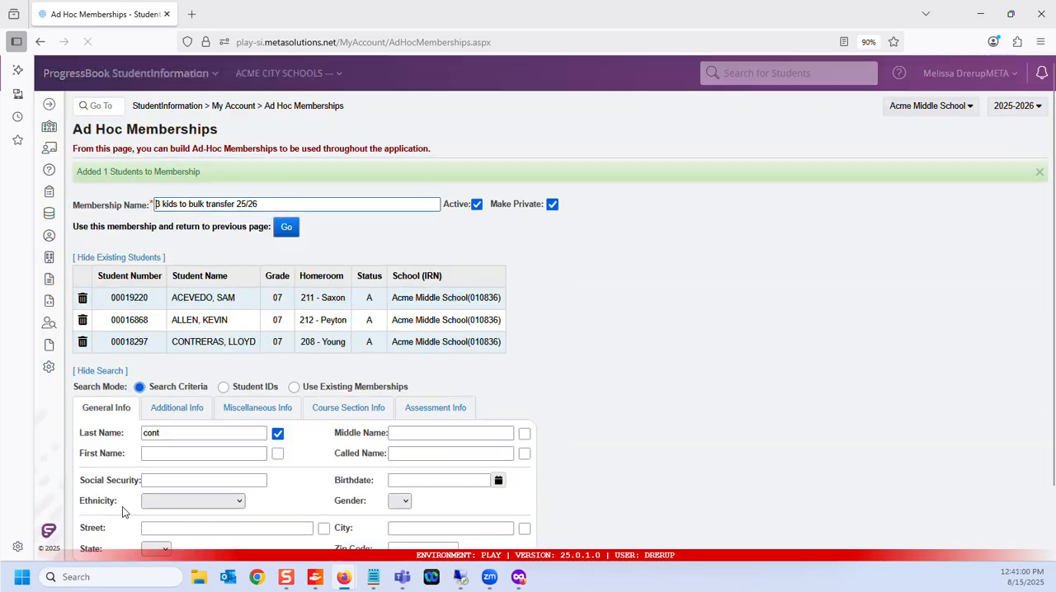
Step: Save the ad-hoc membership with the three students
scroll(173, 437, "down", 1)
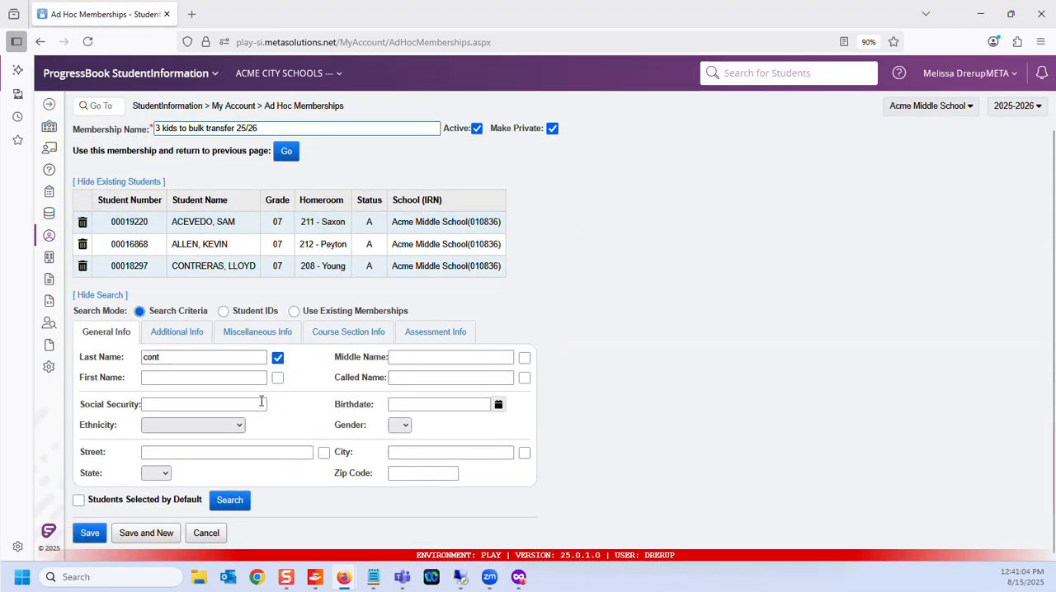
left_click(88, 534)
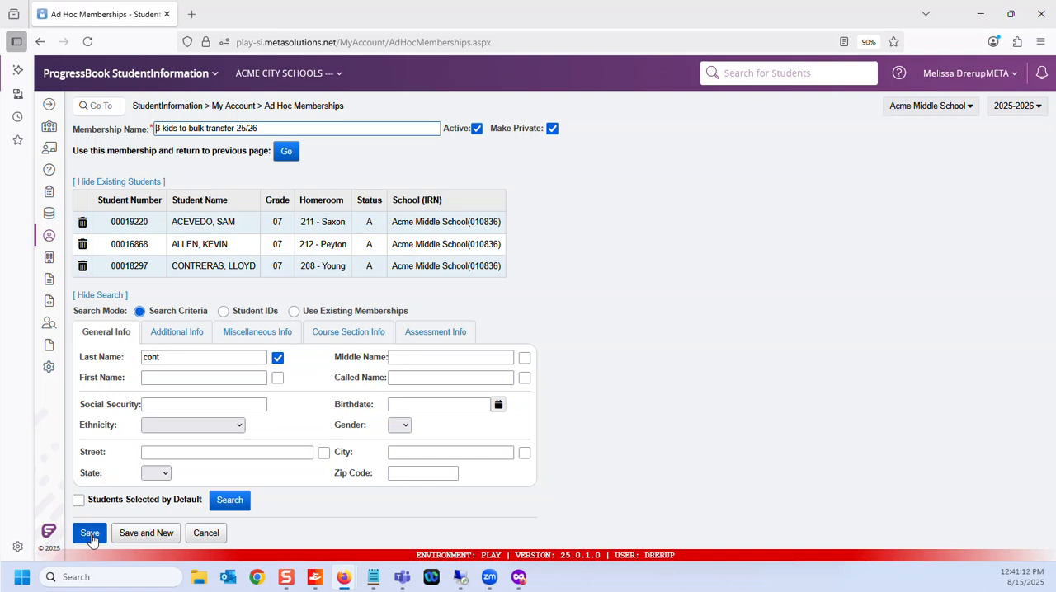
left_click(90, 534)
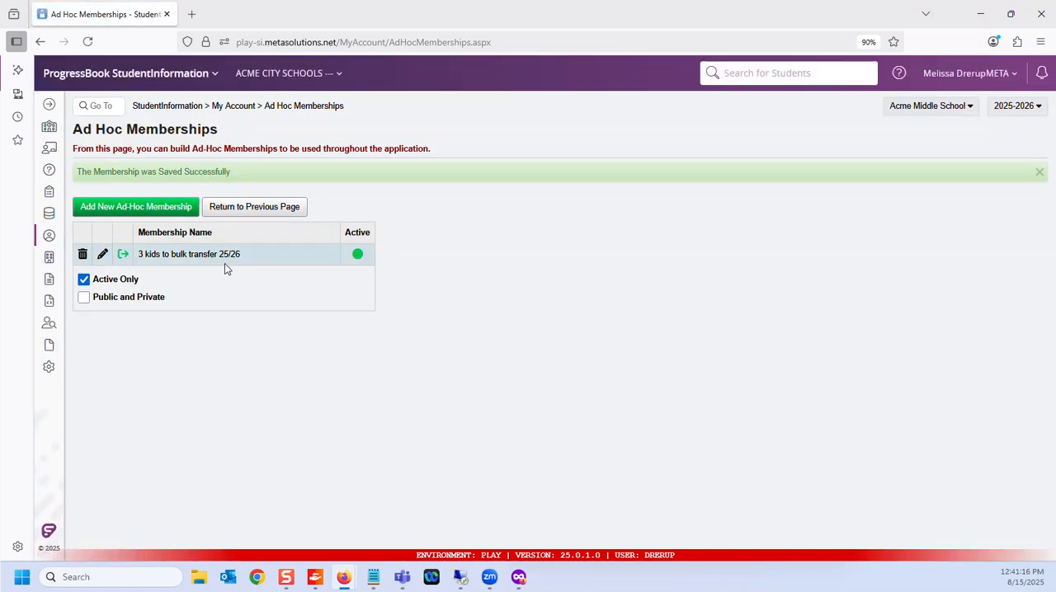
Step: Return to Bulk Student Transfer and choose "3 kids to bulk transfer 25/26" as the ad-hoc membership
left_click(263, 208)
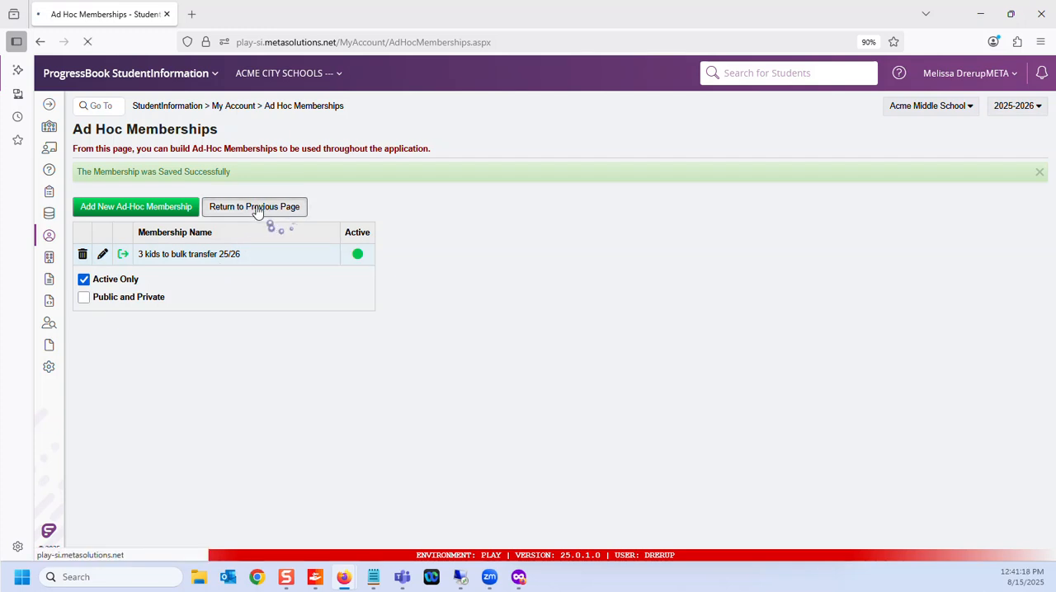
left_click(248, 174)
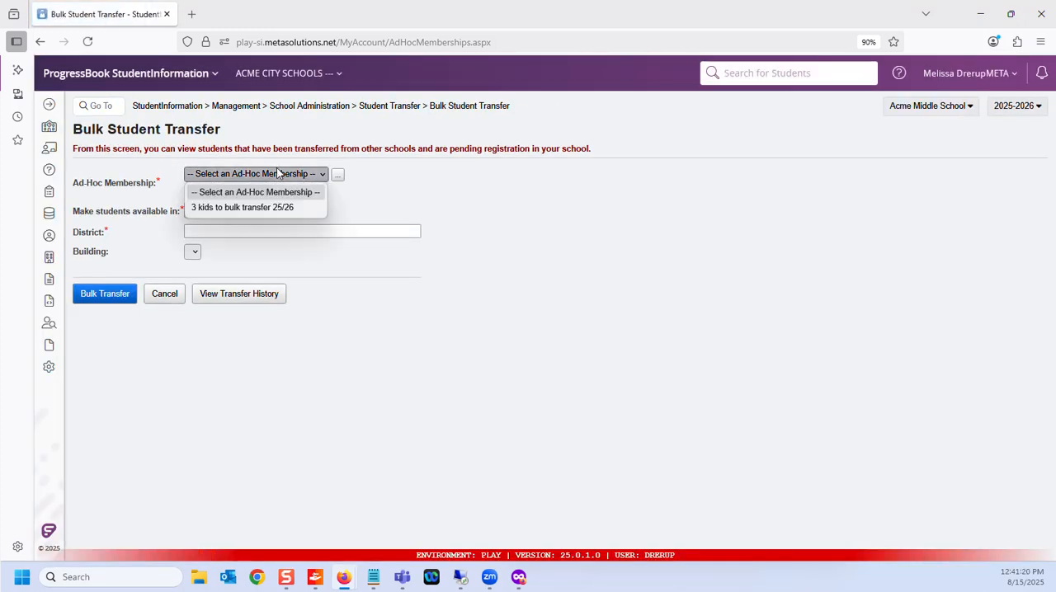
left_click(255, 208)
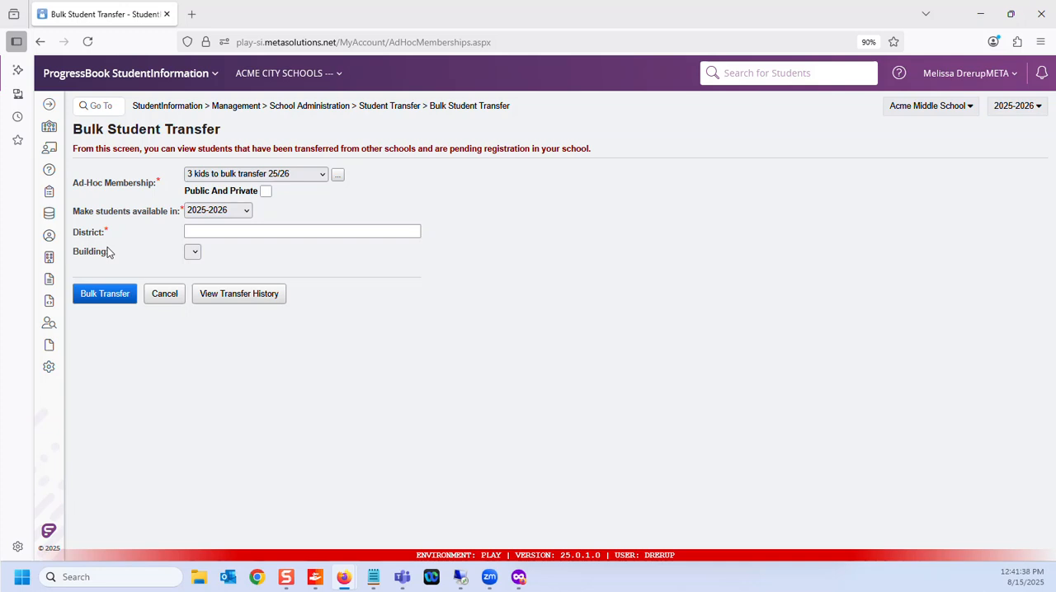
Step: Set the receiving district to 047761 - UNION LOCAL SCHOOLS, leave the building unselected, and run the bulk transfer
left_click(262, 231)
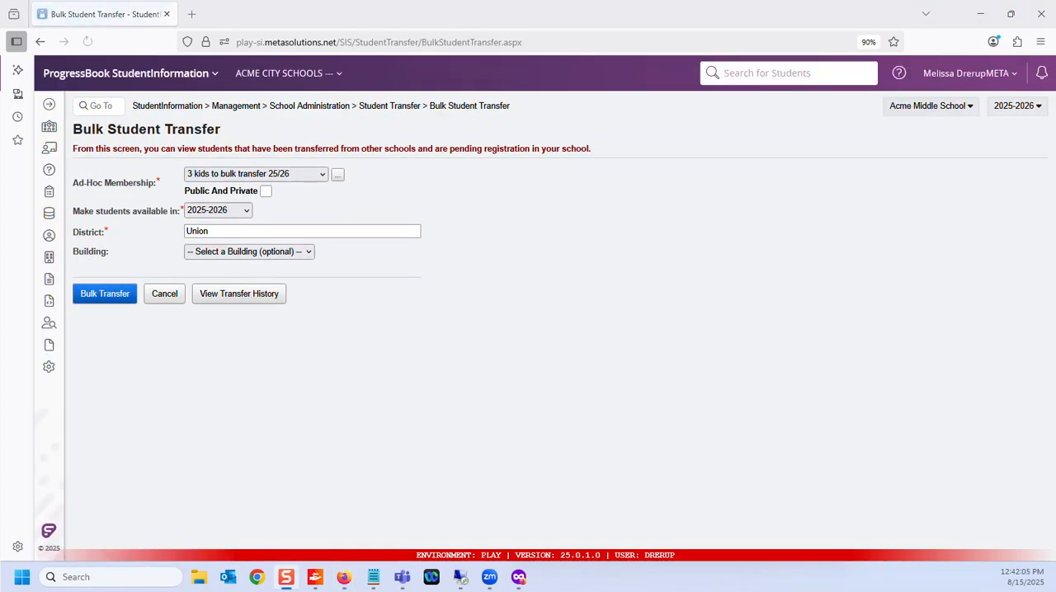
double_click(202, 231)
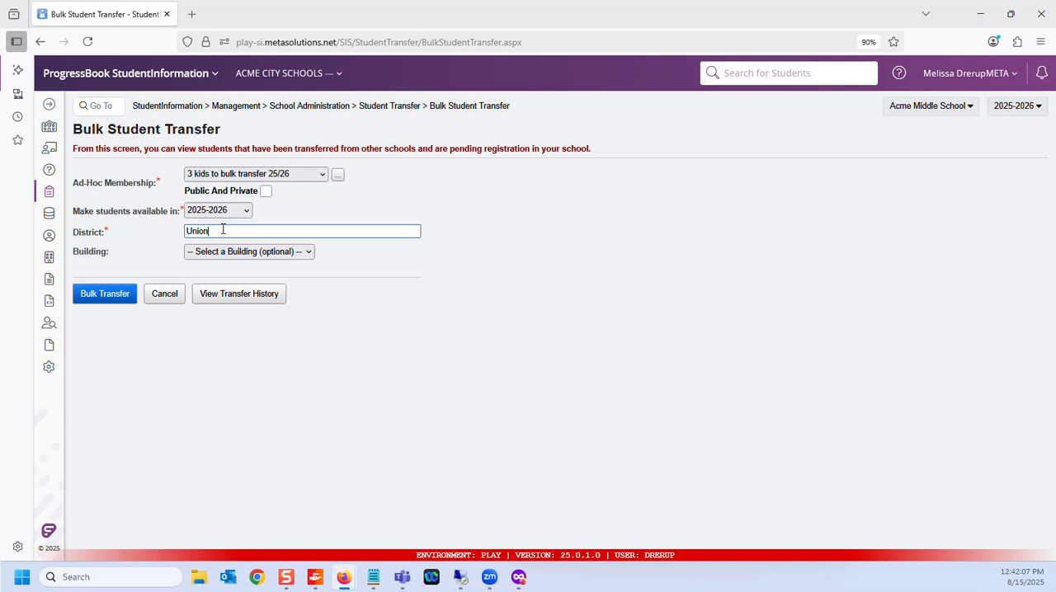
type("un")
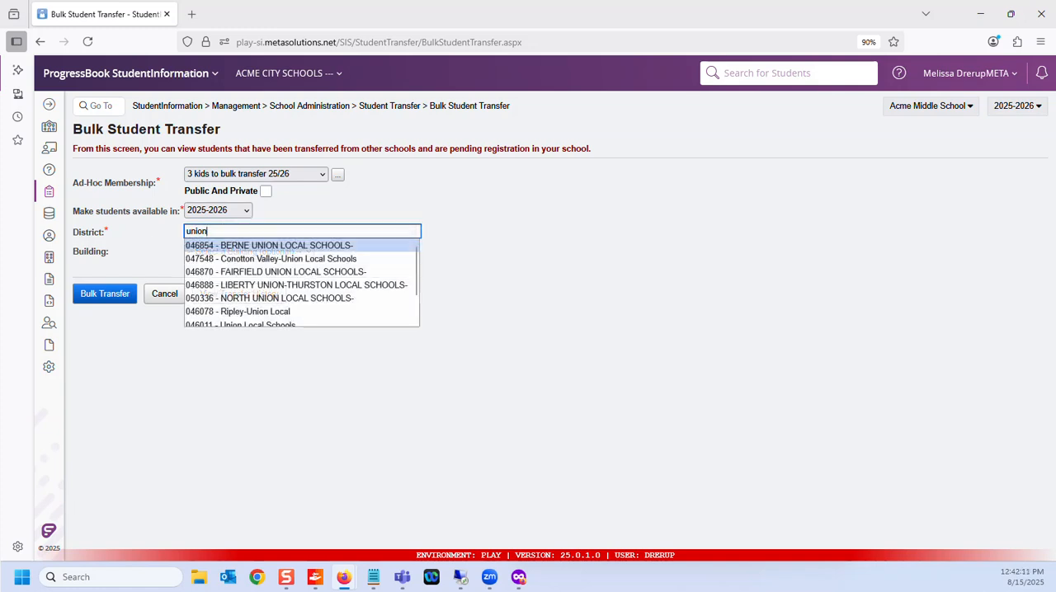
scroll(246, 293, "down", 2)
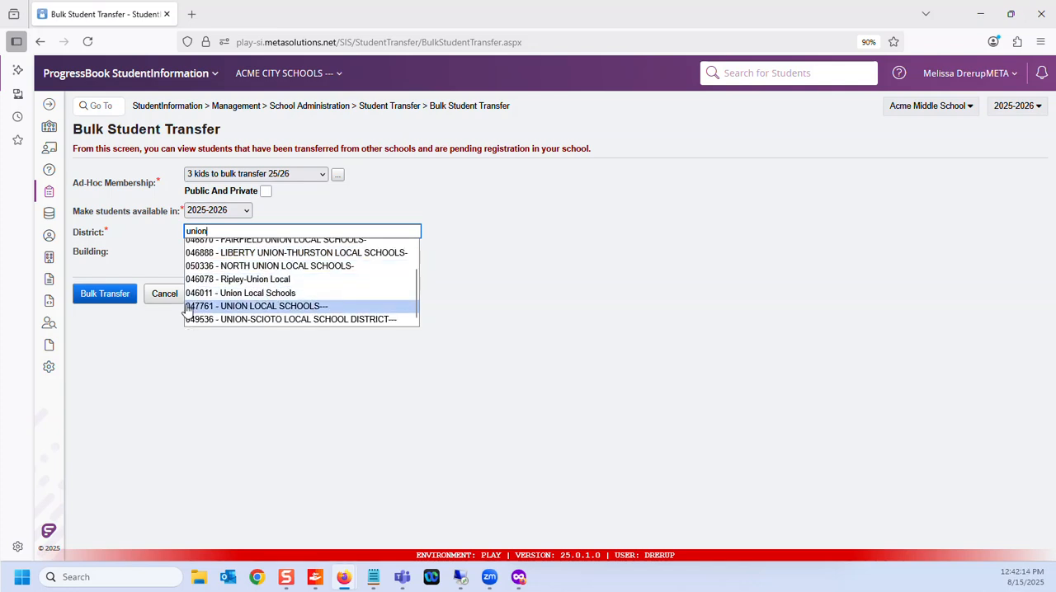
left_click(275, 310)
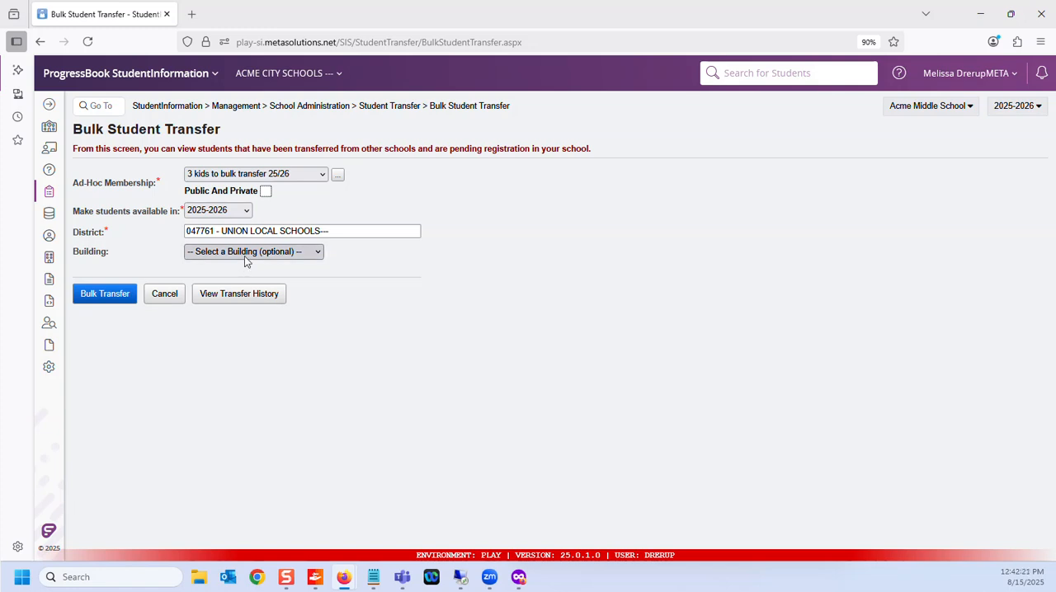
left_click(107, 297)
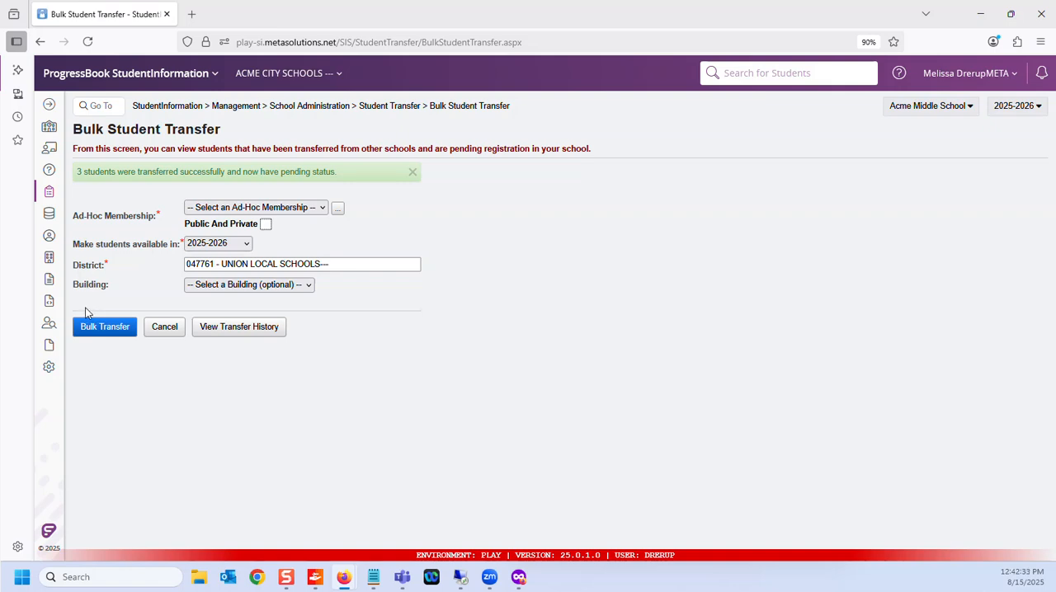
Step: Switch to the private browser window where Union High School in the receiving district is open
double_click(608, 17)
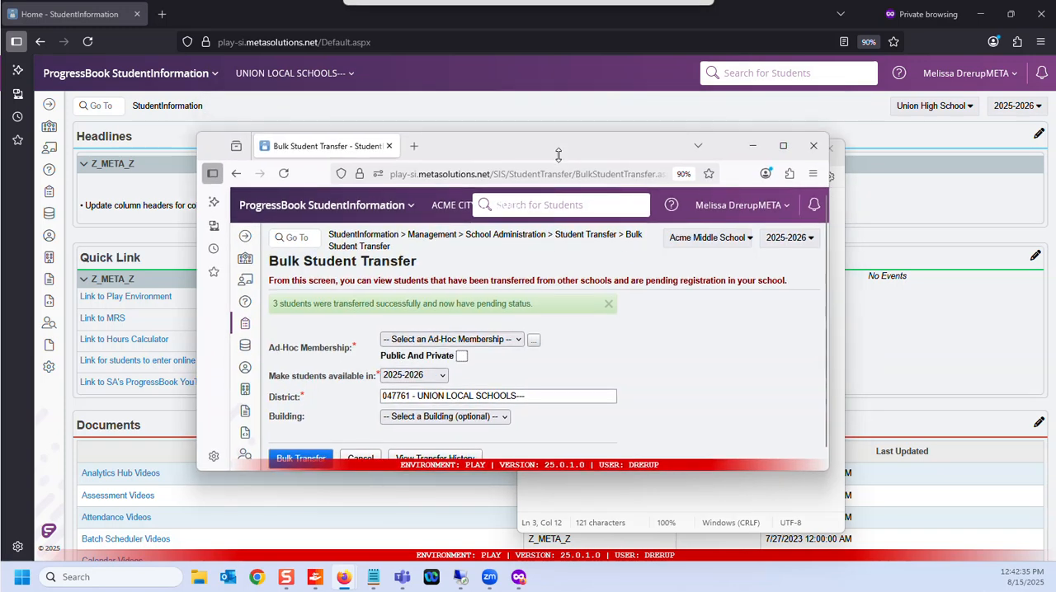
left_click(533, 105)
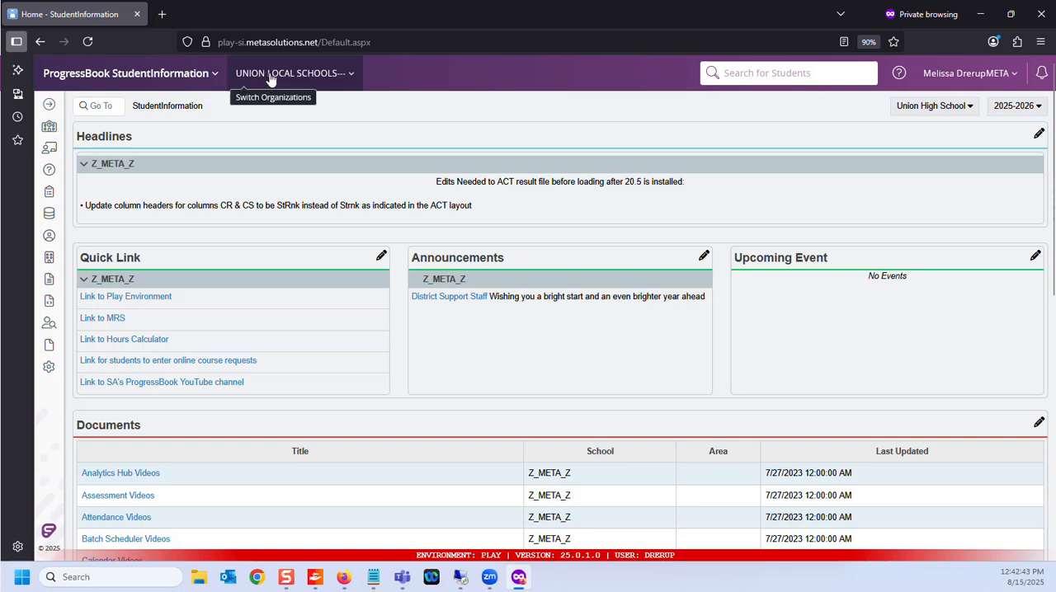
Step: Change the working school to the UNION LOCAL SCHOOLS district level and try to open the Pending Students page
left_click(932, 105)
left_click(862, 121)
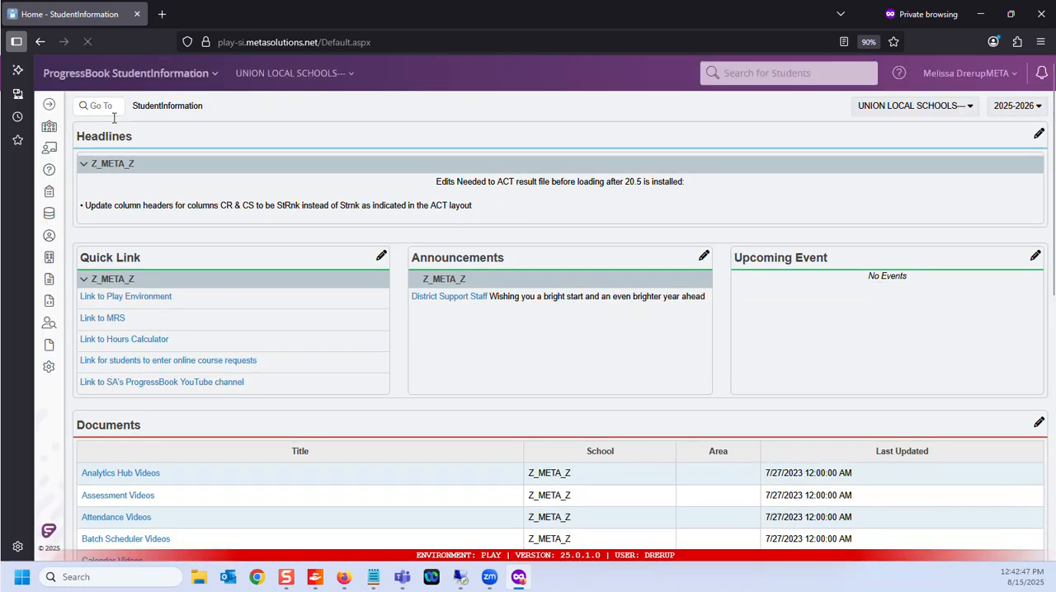
left_click(106, 108)
type("pending")
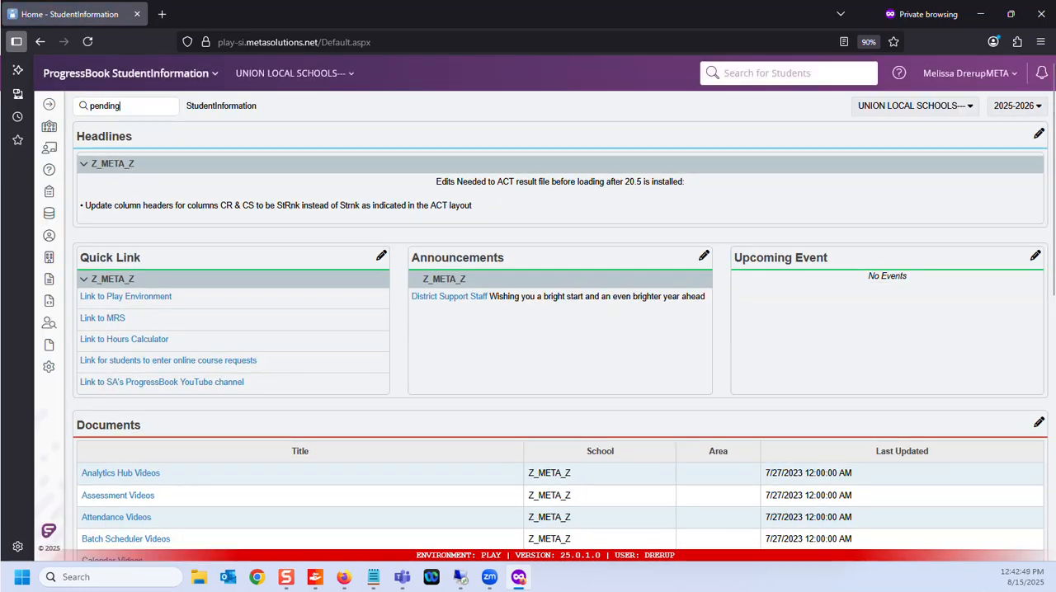
key("Return")
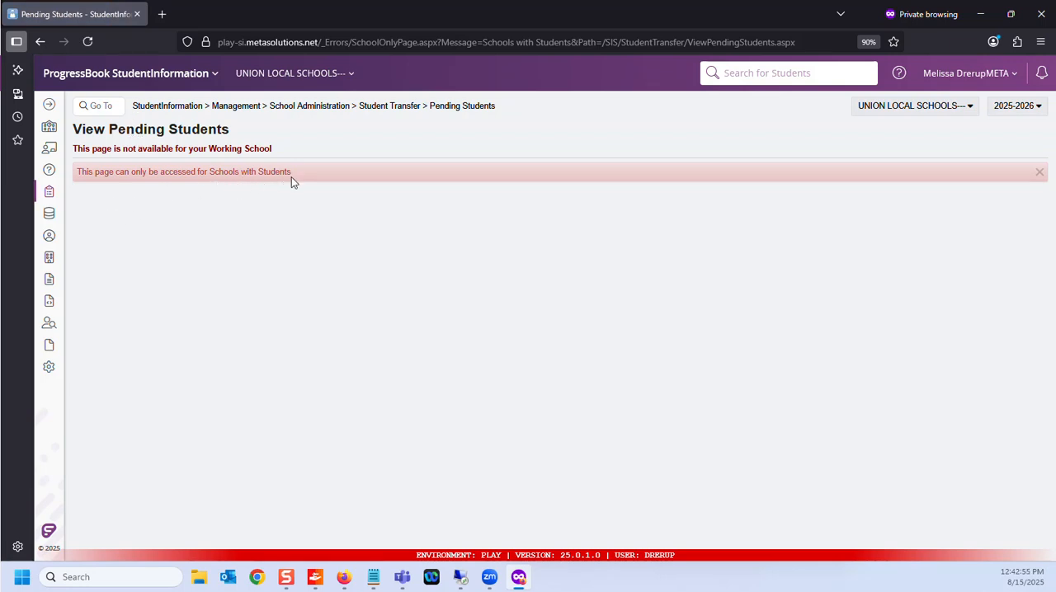
Step: Change the working school to Union High School and search for pending transfer students with no filters set
left_click(920, 109)
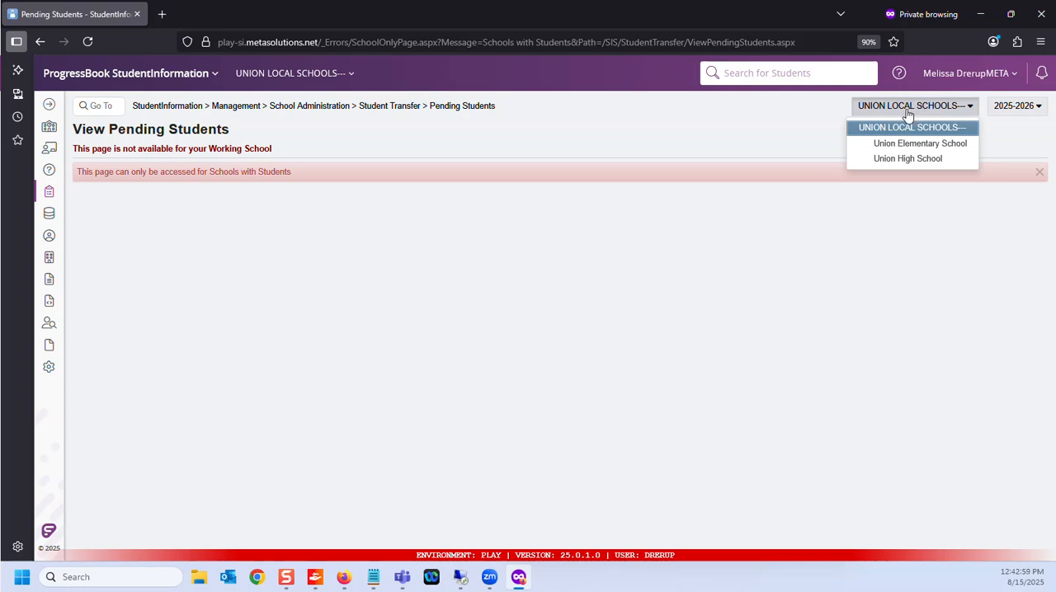
left_click(906, 164)
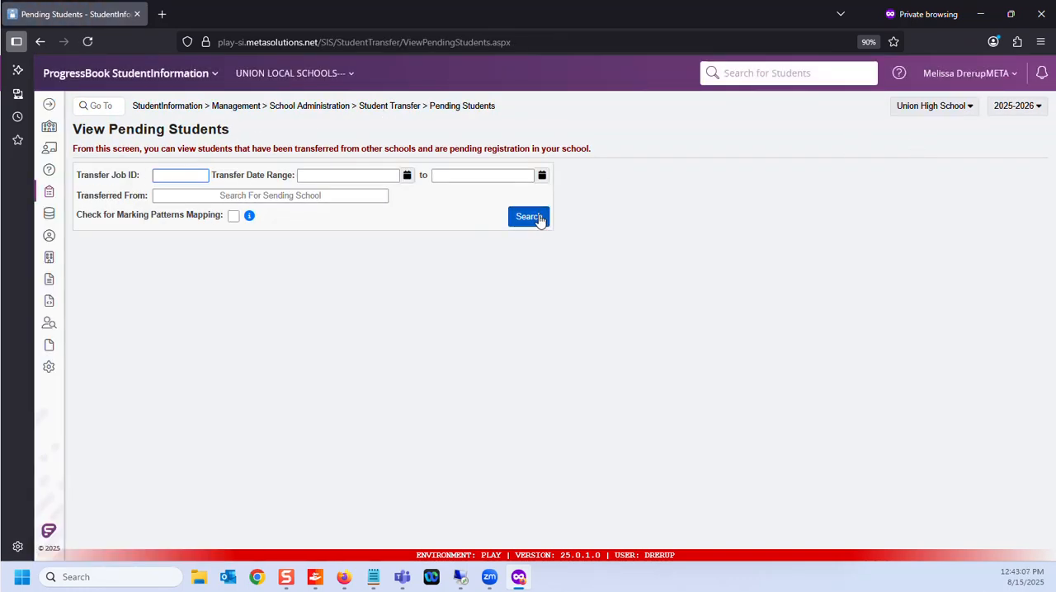
left_click(539, 220)
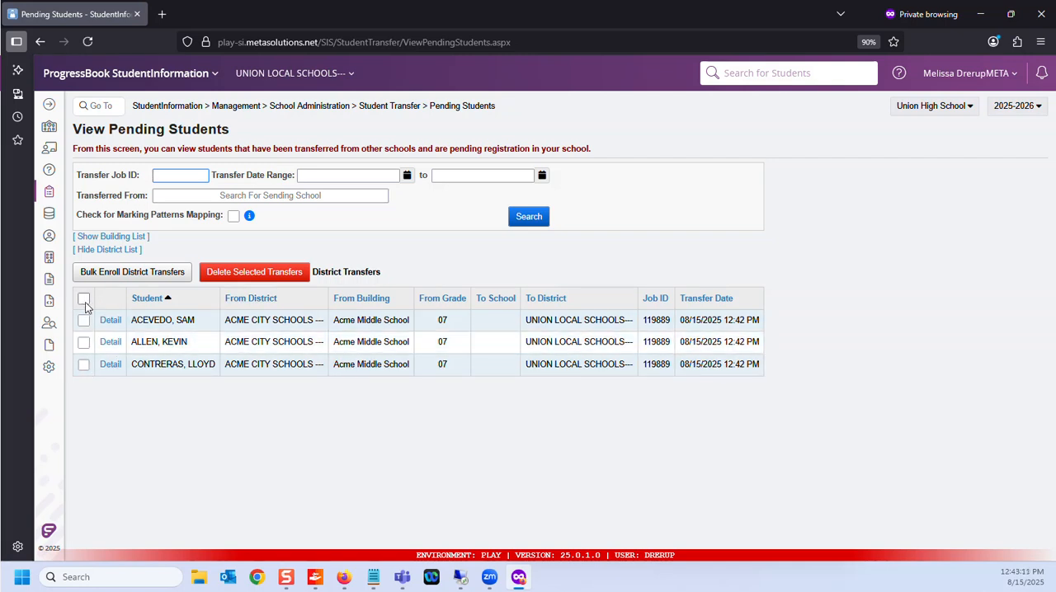
Step: Select all pending district transfers for bulk enrollment and set their admission date to 08/01/2025
left_click(84, 299)
left_click(137, 275)
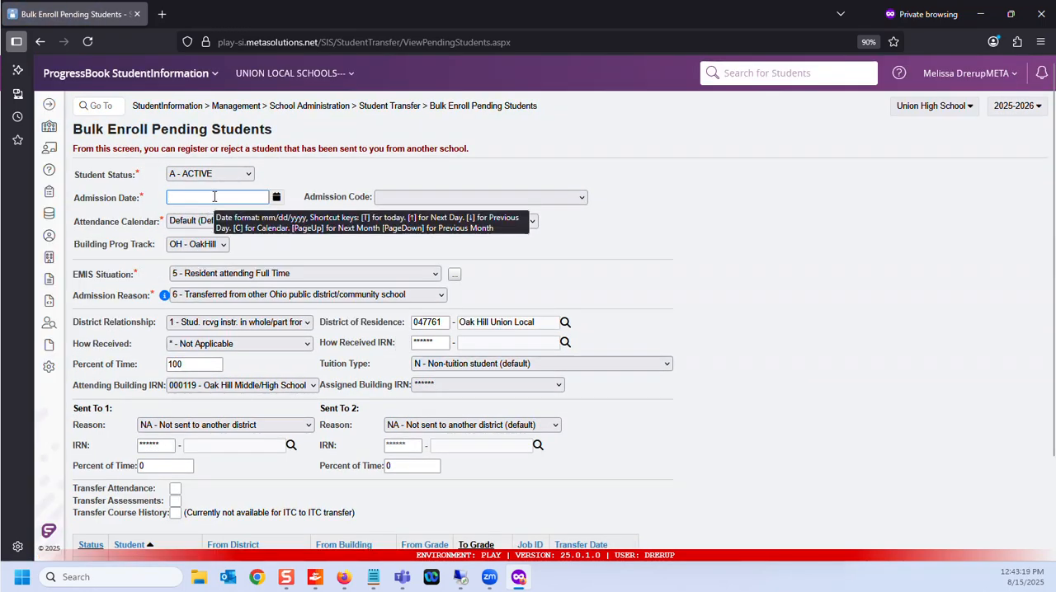
type("0125")
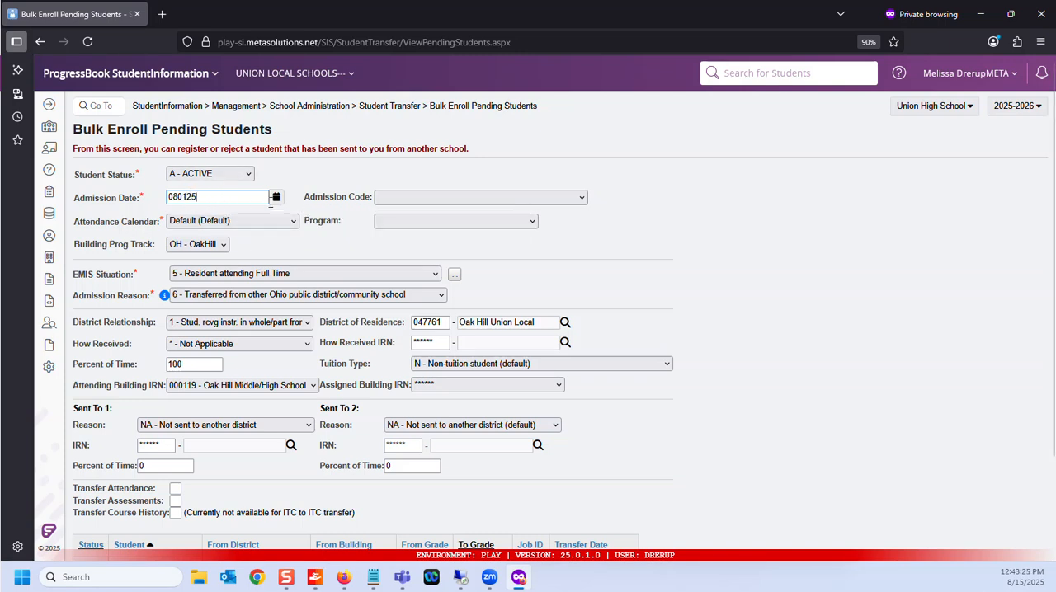
left_click(300, 175)
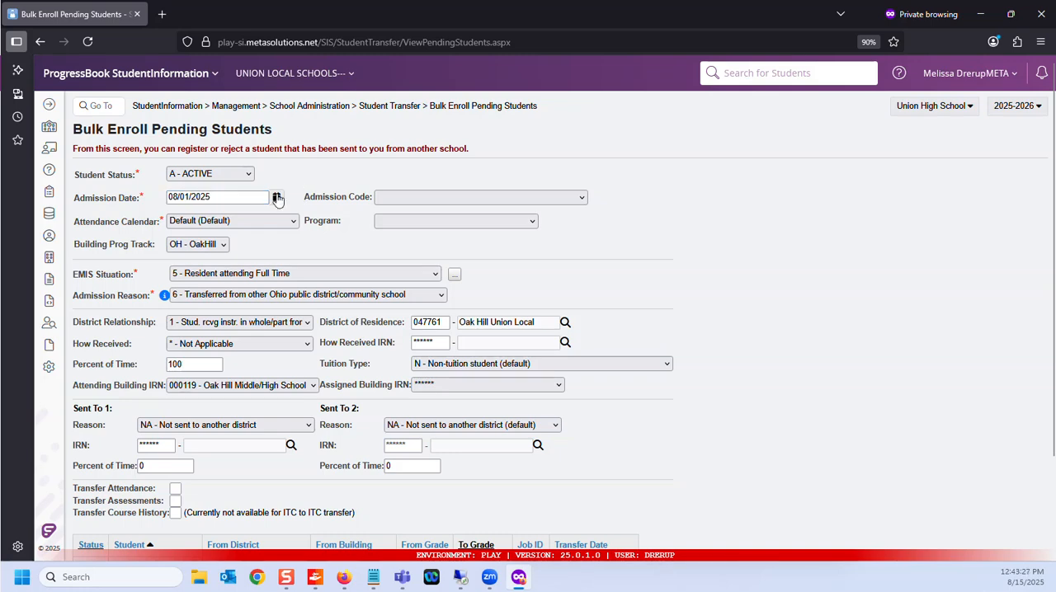
Step: District register the selected students with the remaining default enrollment values and continue with the registration
scroll(247, 354, "down", 1)
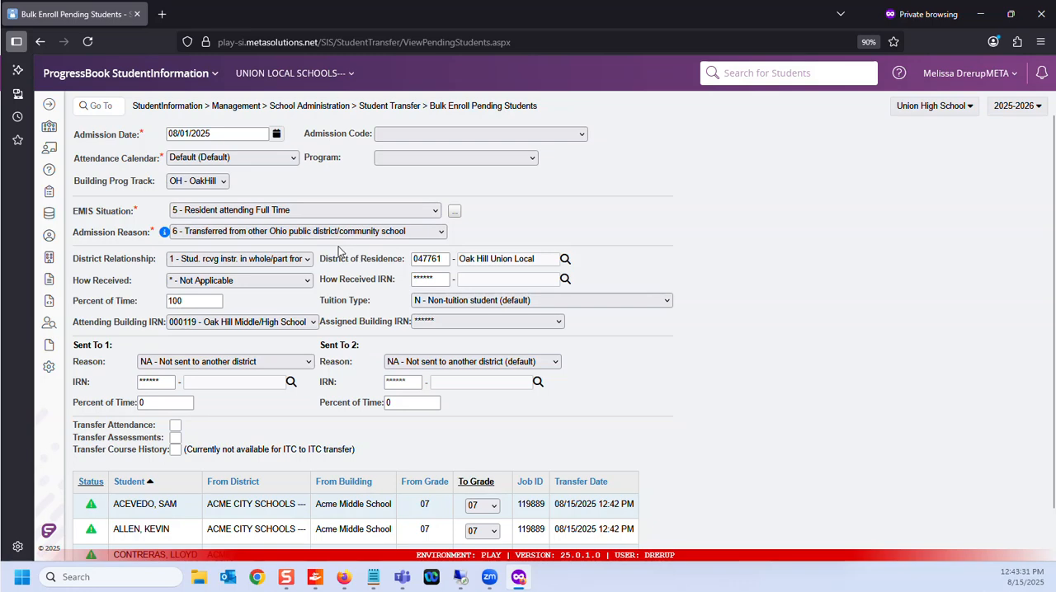
scroll(321, 285, "down", 1)
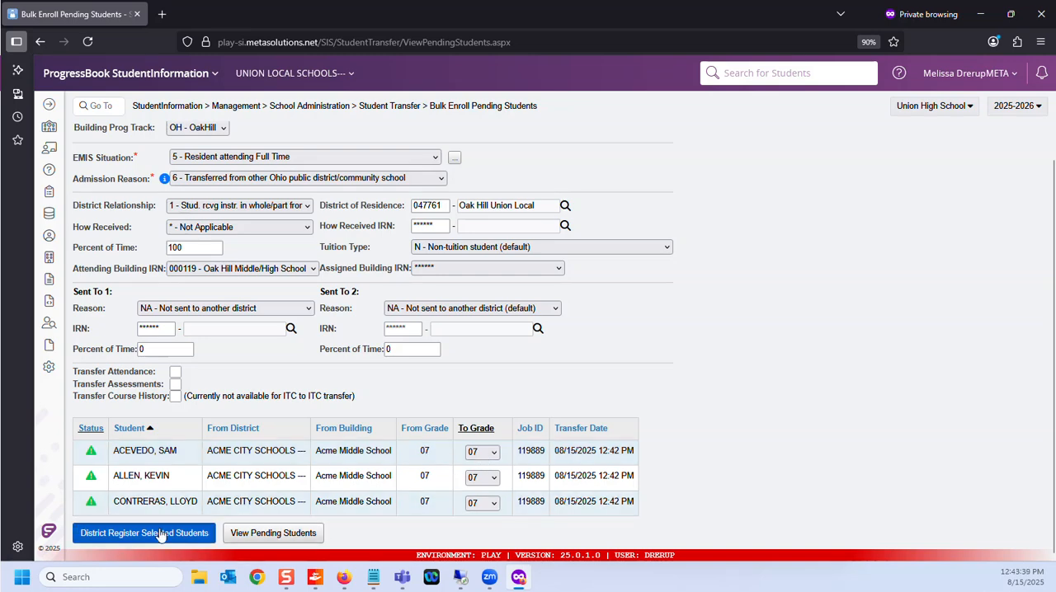
scroll(198, 490, "up", 3)
scroll(191, 503, "down", 3)
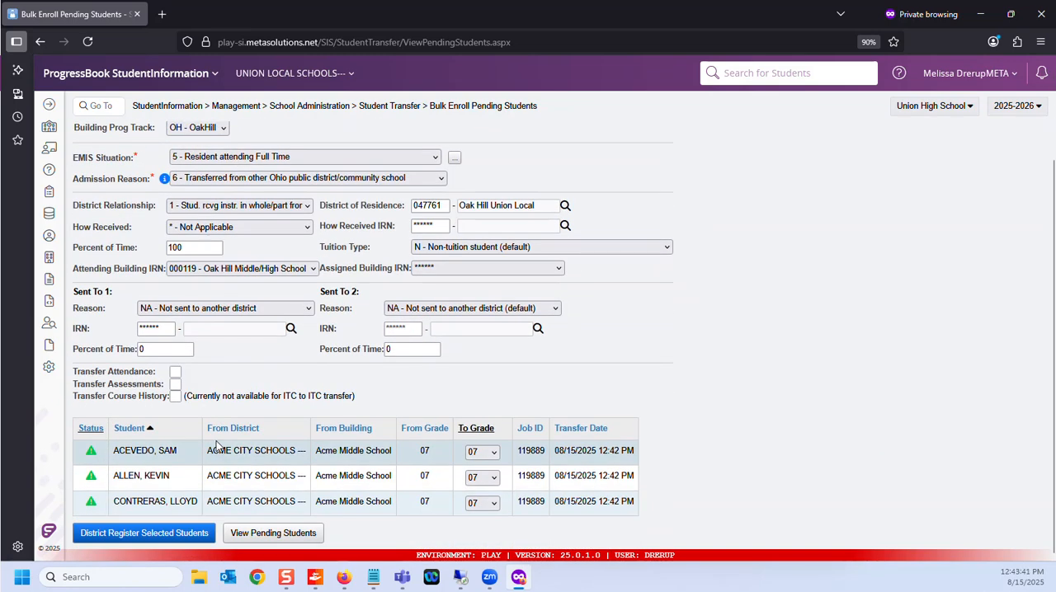
left_click(145, 533)
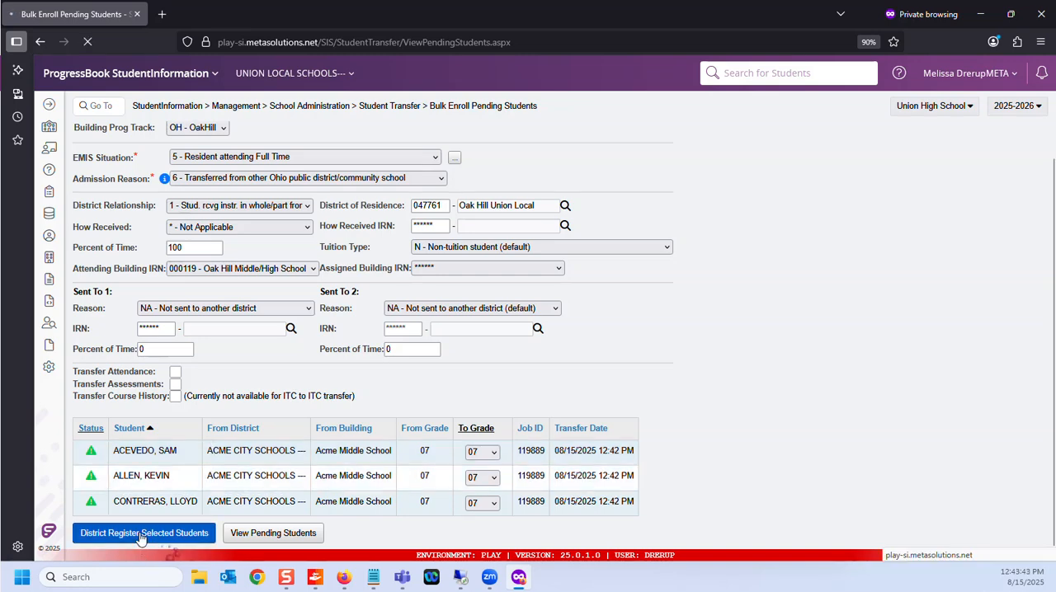
scroll(226, 395, "down", 2)
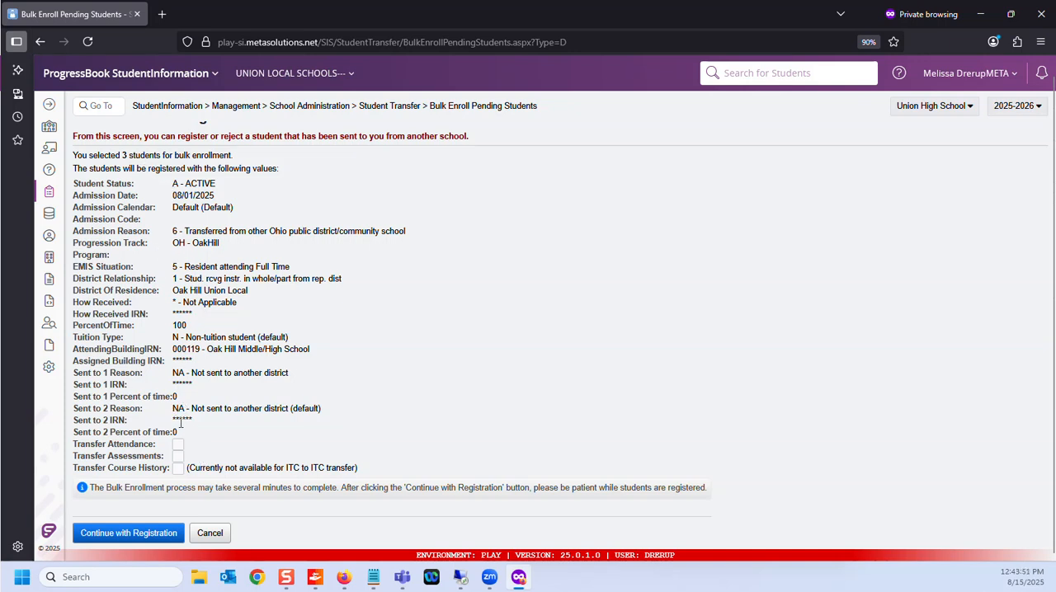
left_click(133, 536)
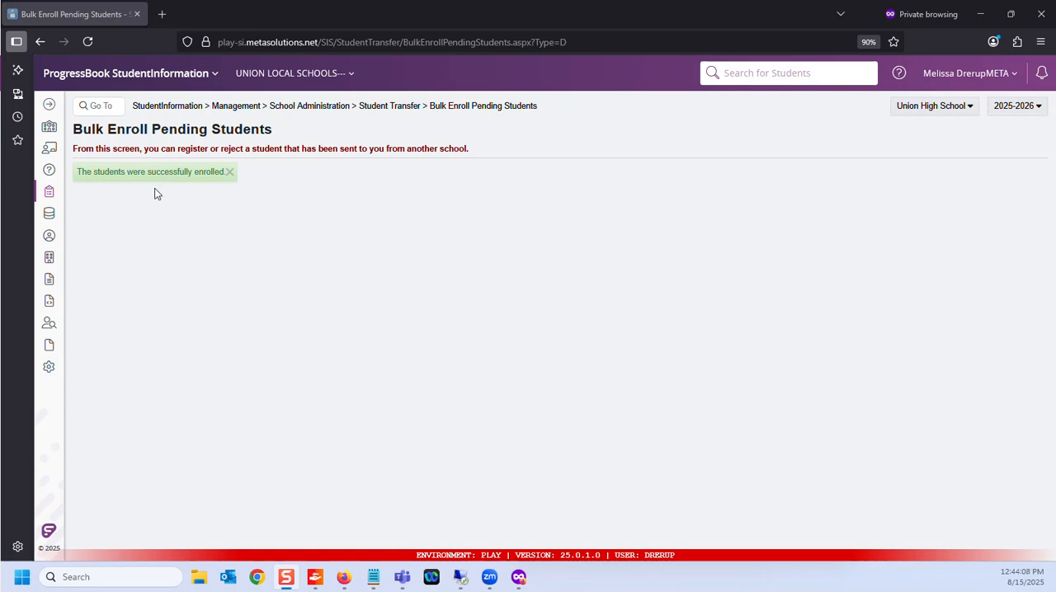
Step: Return to the StudentInformation home page and bring up one of the newly enrolled students by last name
left_click(158, 108)
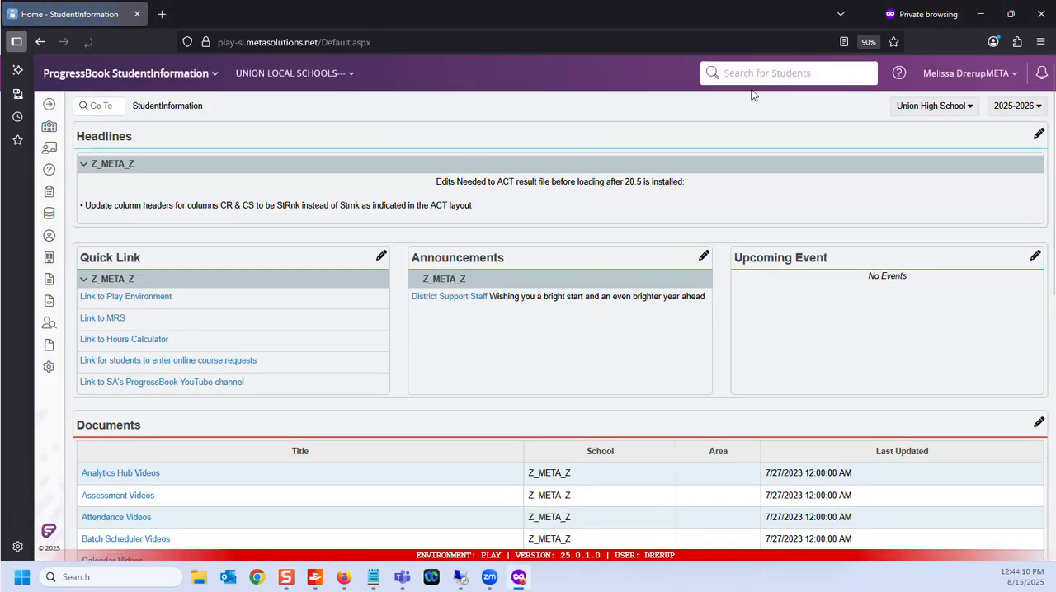
type("acevedo")
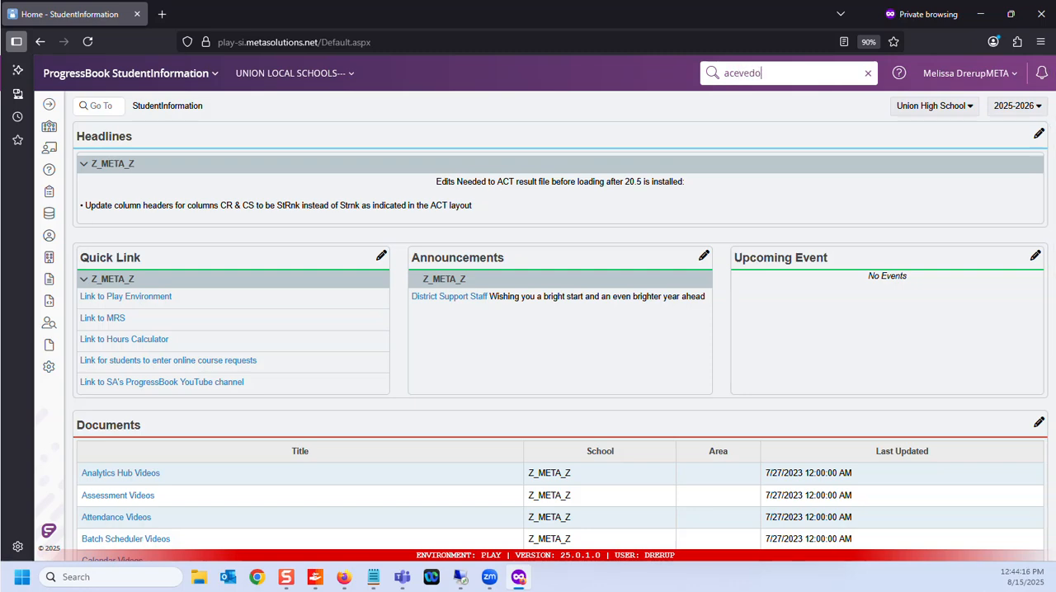
key("Return")
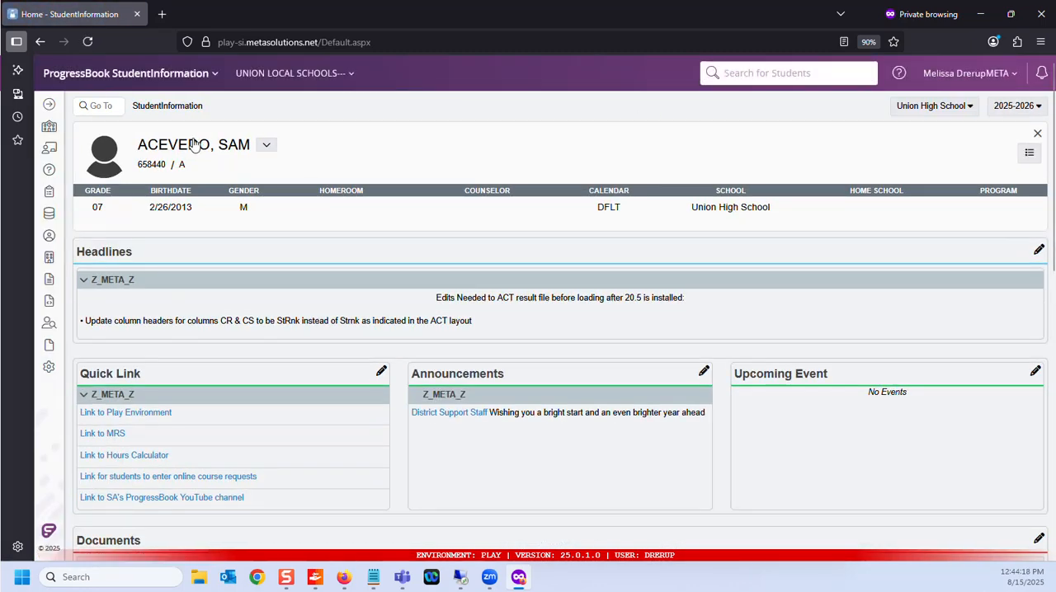
Step: Search for the "student transfer" screen and open Student Transfer under SIS > Student to check the enrolled student's transfer status
left_click(116, 106)
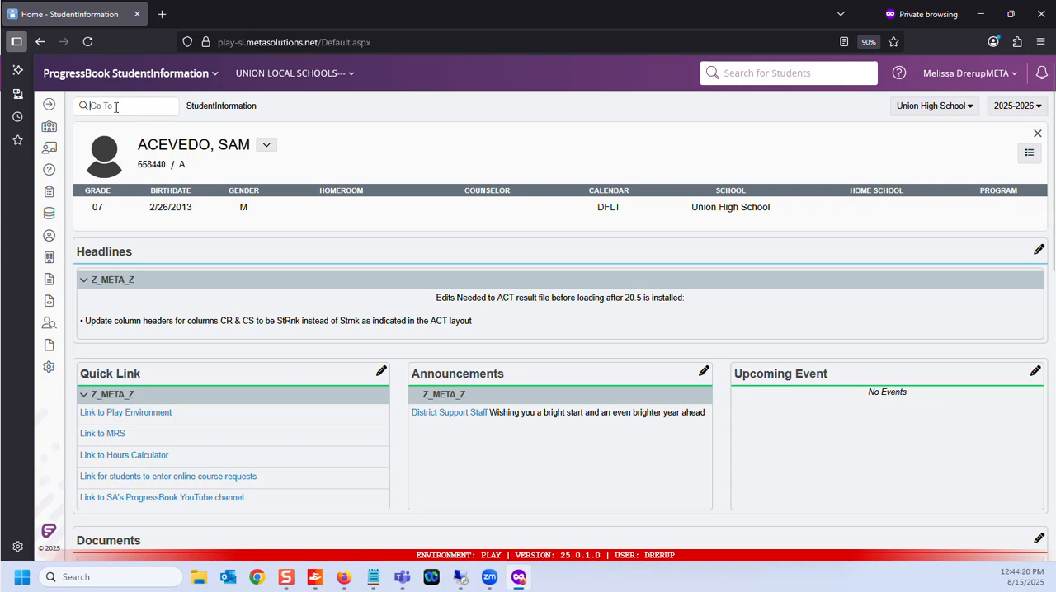
type("tra")
key("BackSpace")
key("BackSpace")
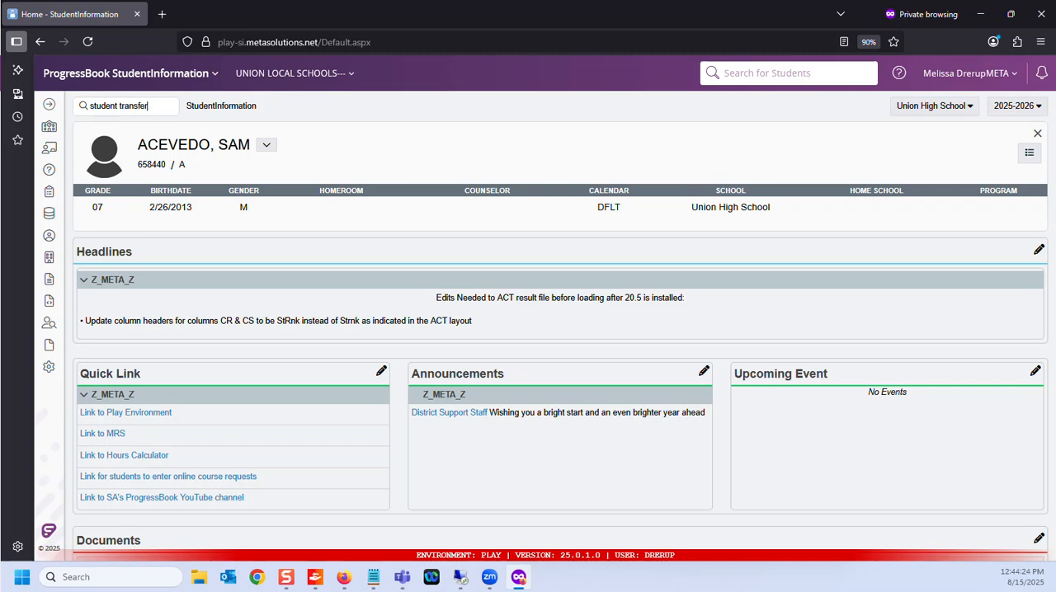
key("Return")
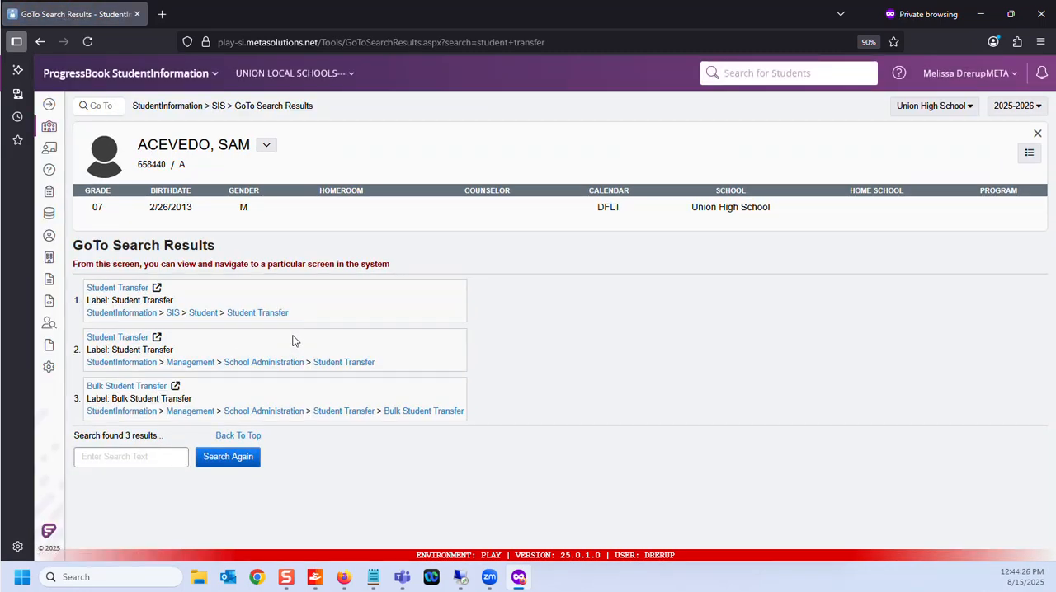
left_click(265, 312)
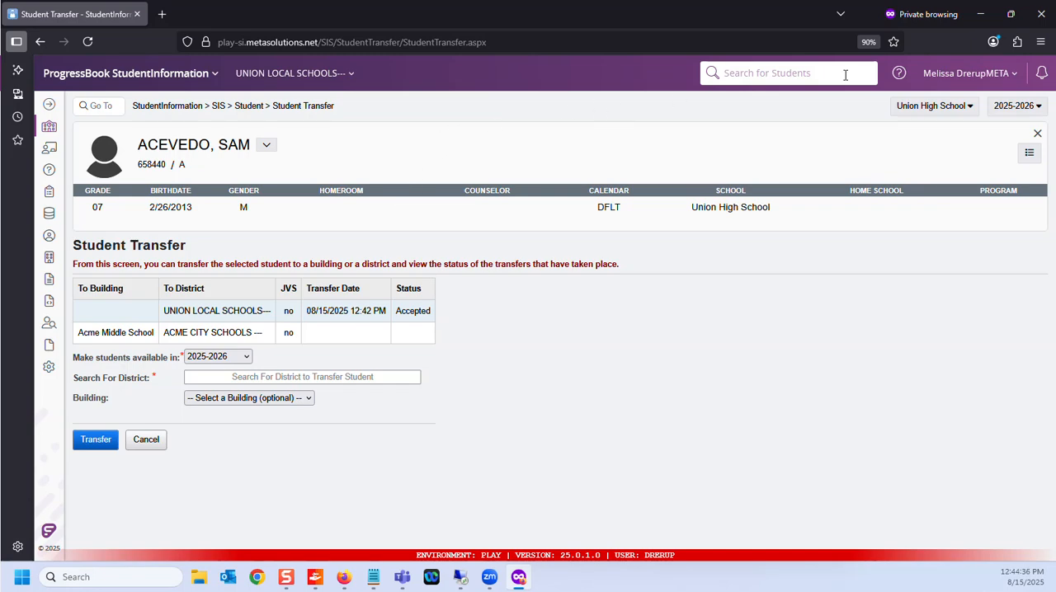
Step: Switch to the sending district's browser window, maximize it, and bring up the Notepad list of students to transfer
left_click(981, 14)
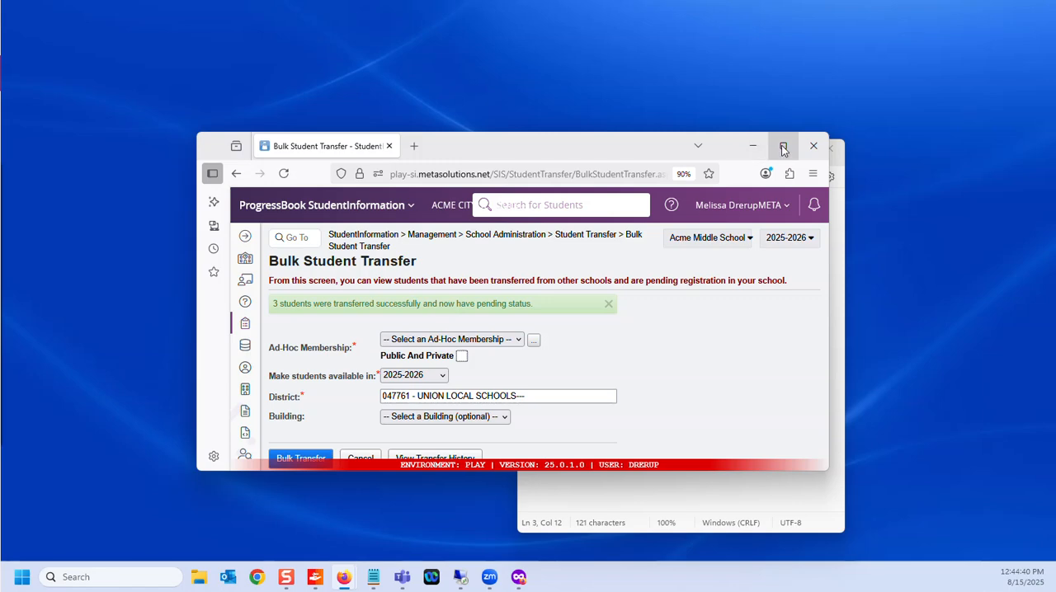
left_click(783, 147)
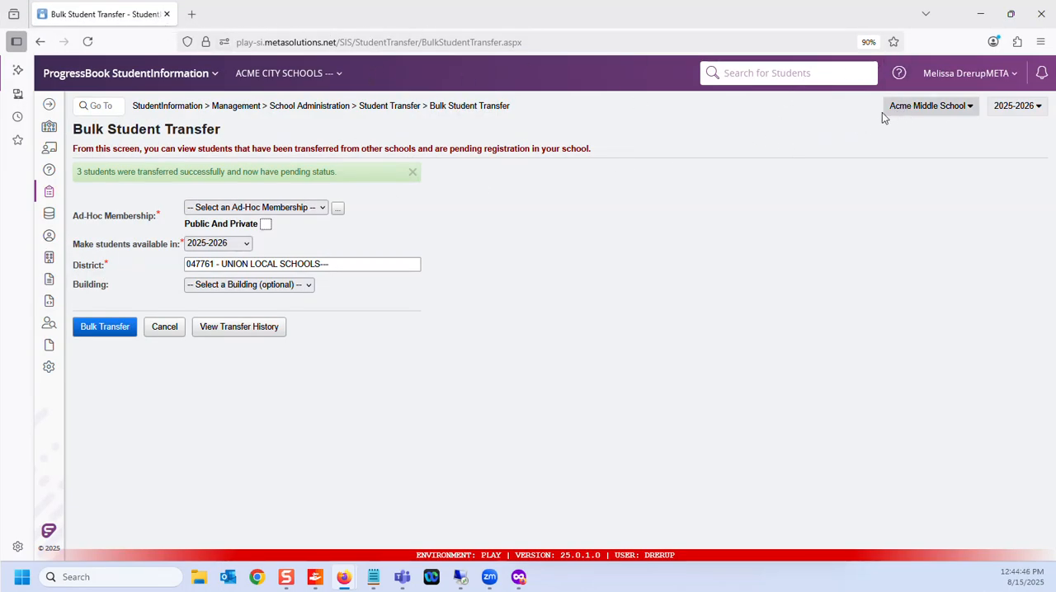
left_click(373, 578)
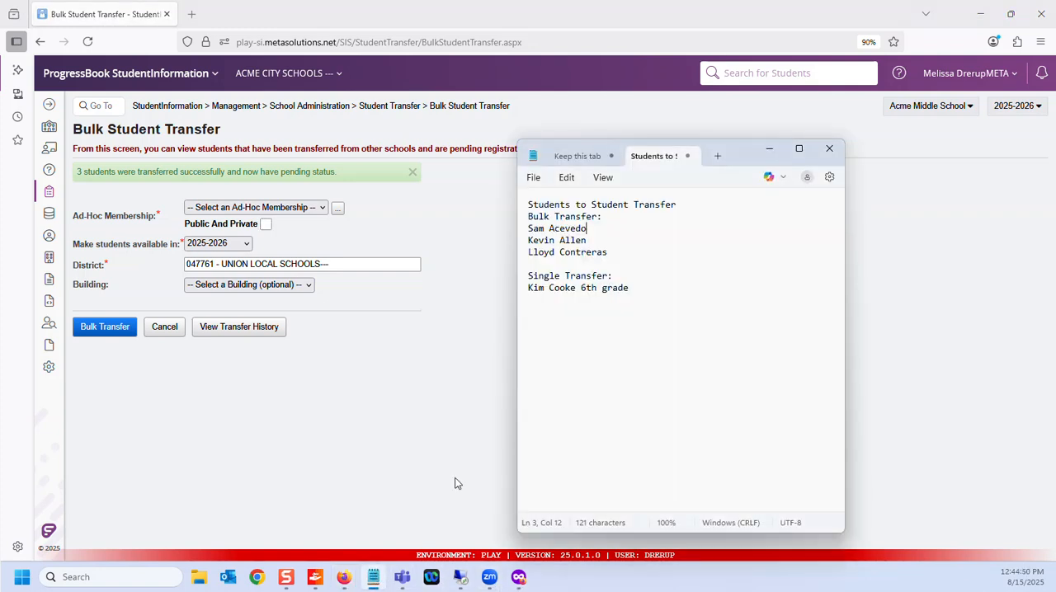
Step: From the Acme Middle School home page, search by last name for the single-transfer student and select the matching 6th grader
left_click(167, 106)
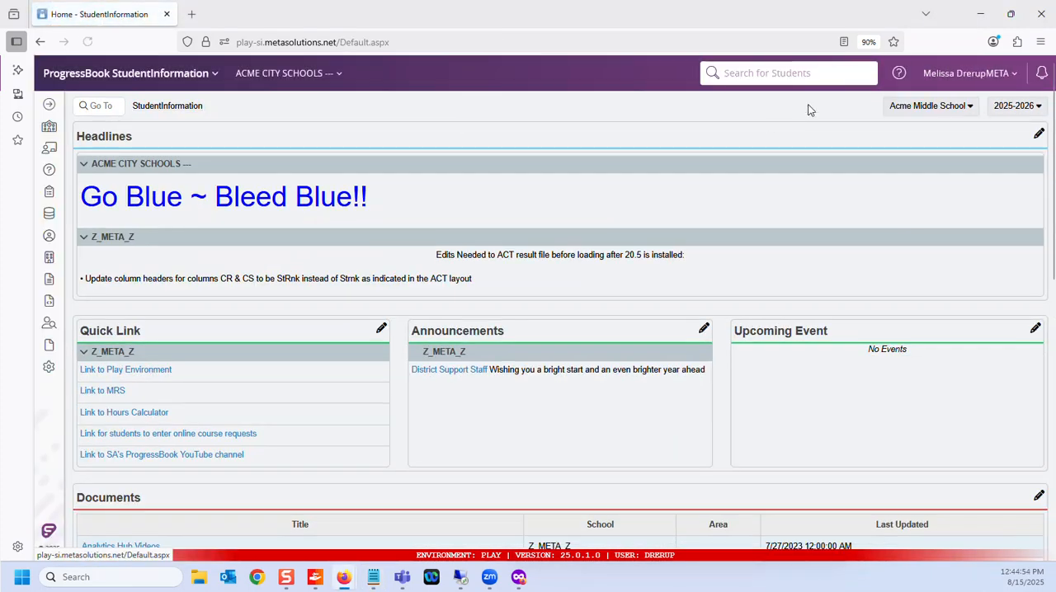
left_click(767, 72)
type("c")
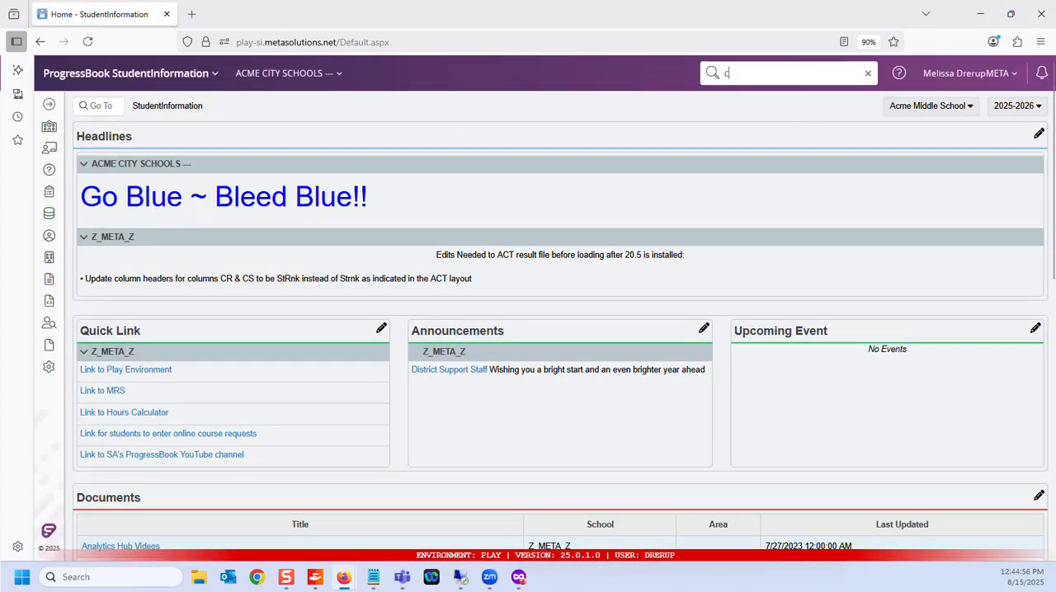
type("ooke")
key("Return")
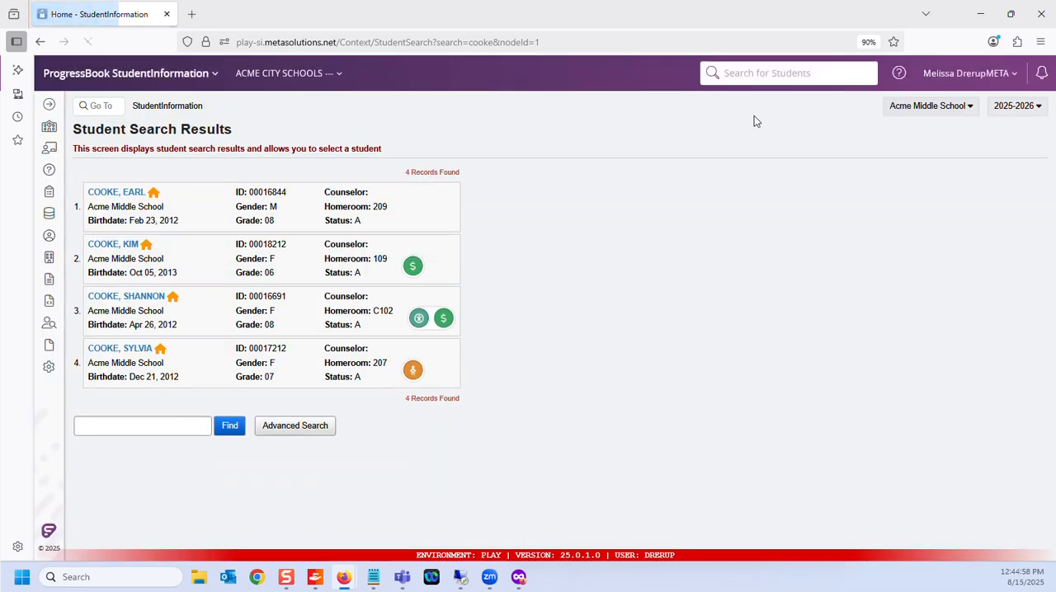
left_click(132, 246)
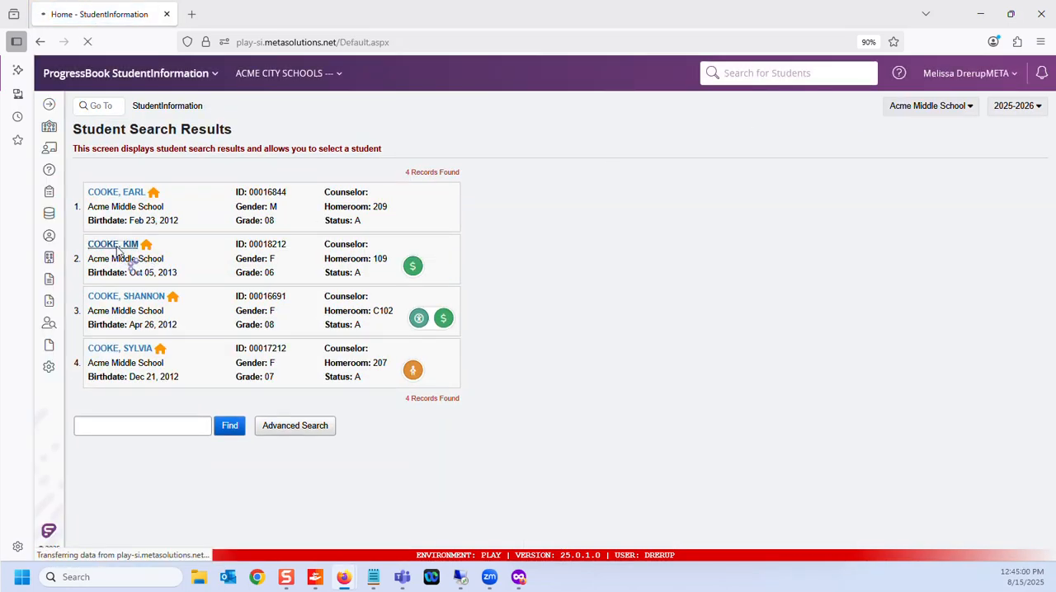
Step: Find the "student transfer" screen and open Student Transfer under SIS > Student for the selected 6th grader
left_click(108, 107)
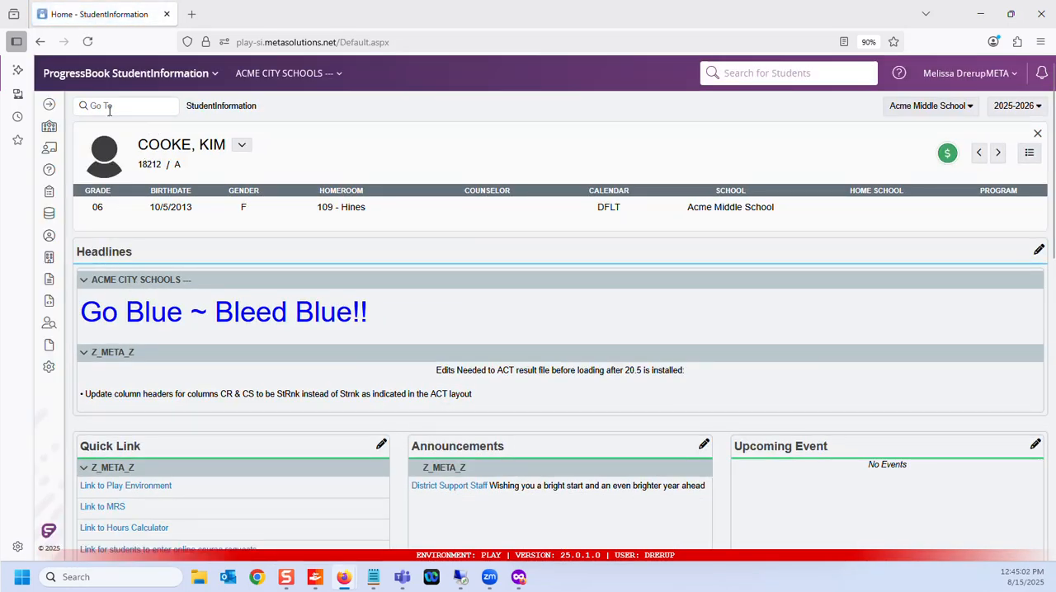
type("student trn")
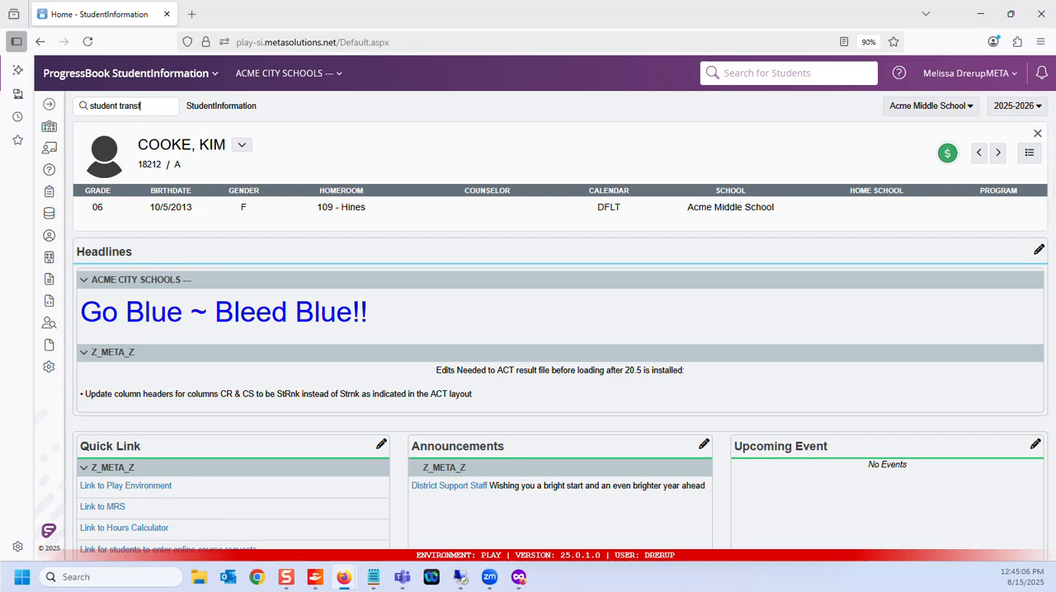
type("nsfer")
key("Return")
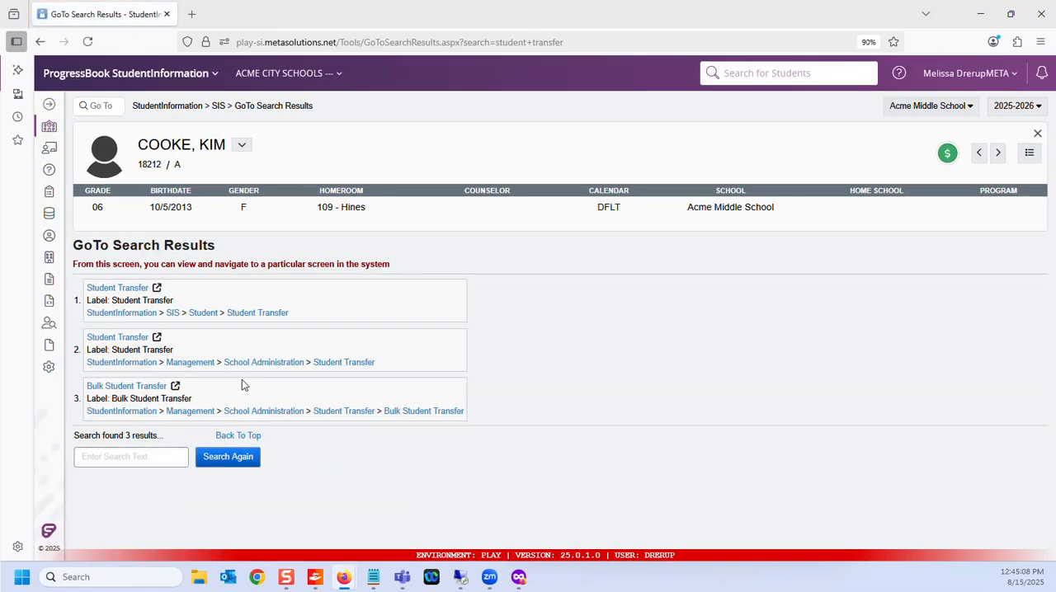
left_click(254, 315)
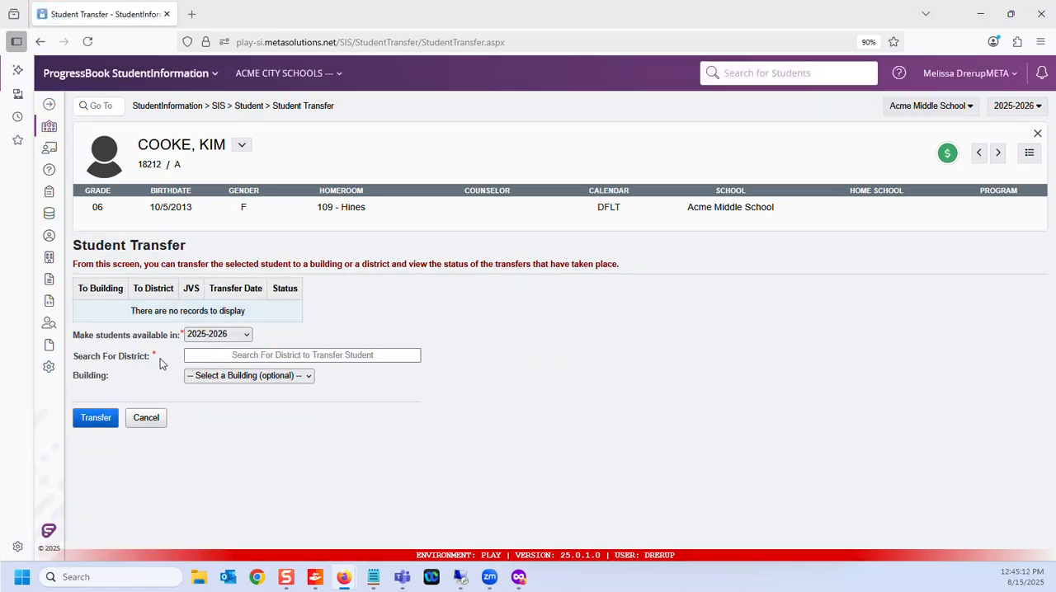
Step: Search for "union" as the receiving district and select 047761 - UNION LOCAL SCHOOLS
left_click(210, 354)
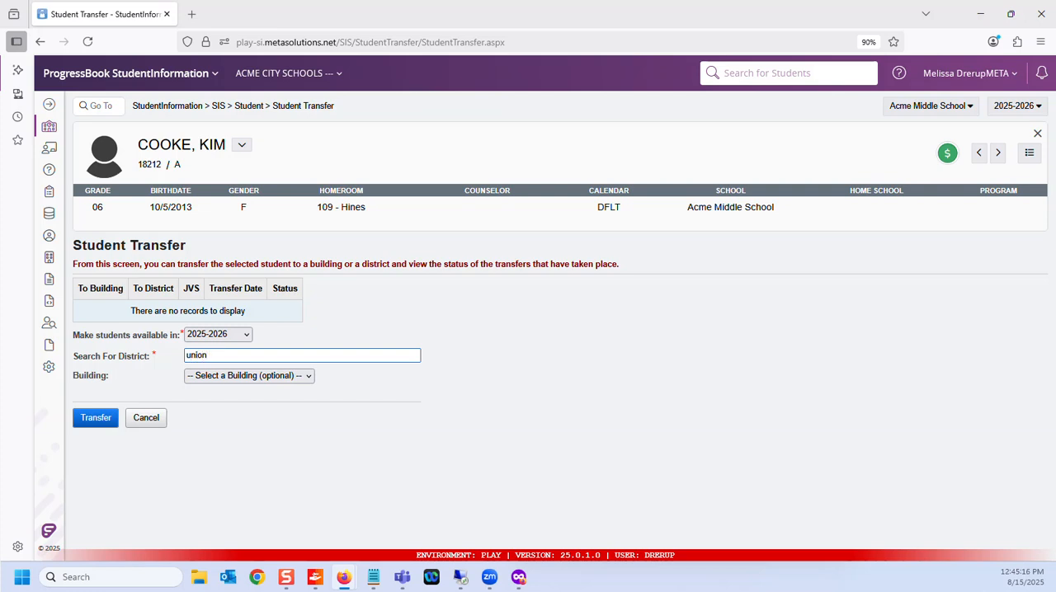
scroll(246, 410, "down", 1)
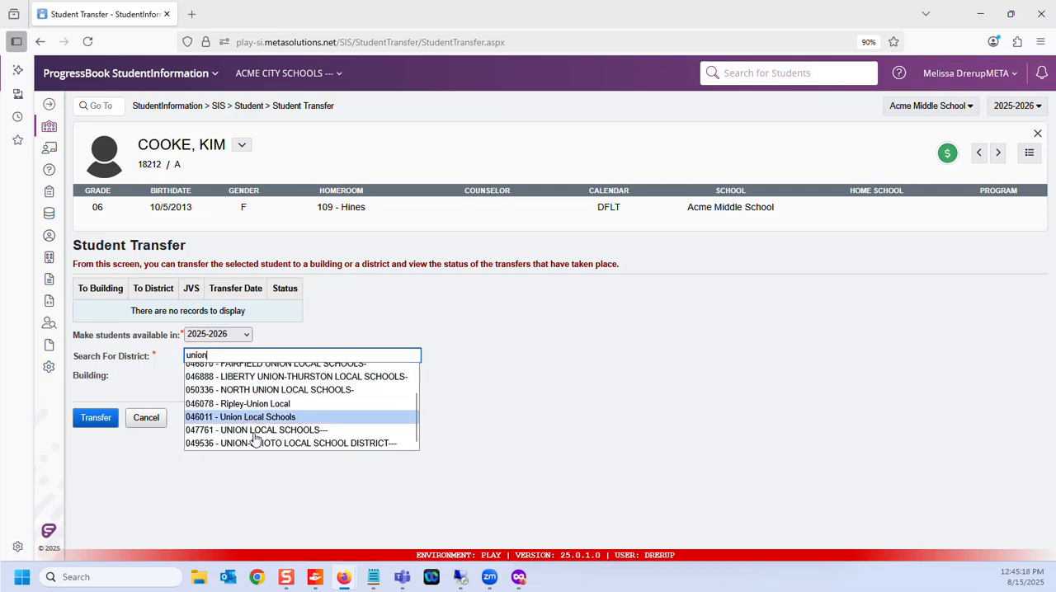
scroll(257, 421, "up", 1)
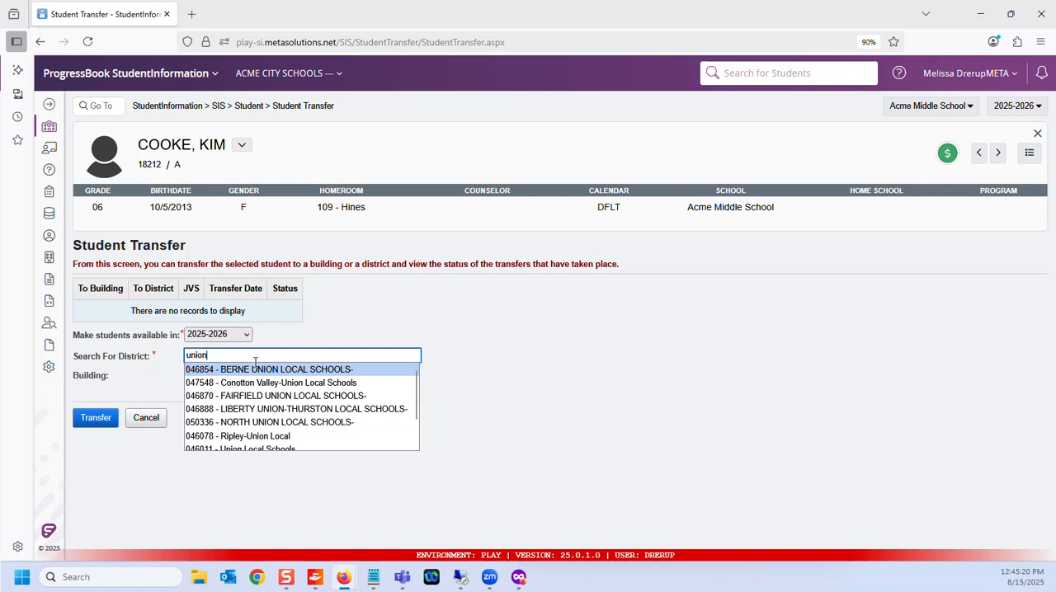
scroll(273, 433, "down", 2)
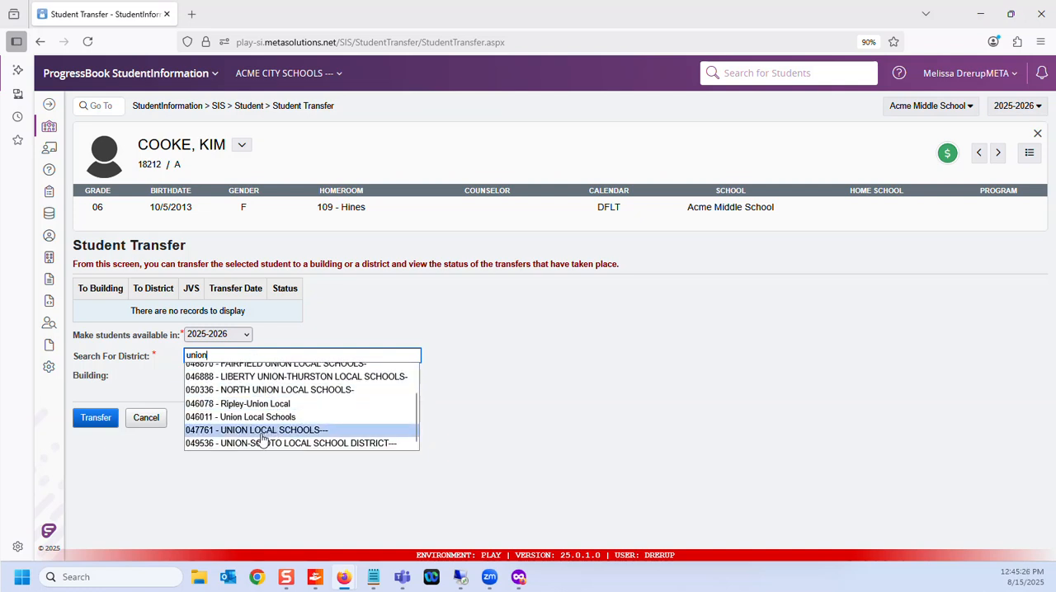
scroll(262, 441, "up", 1)
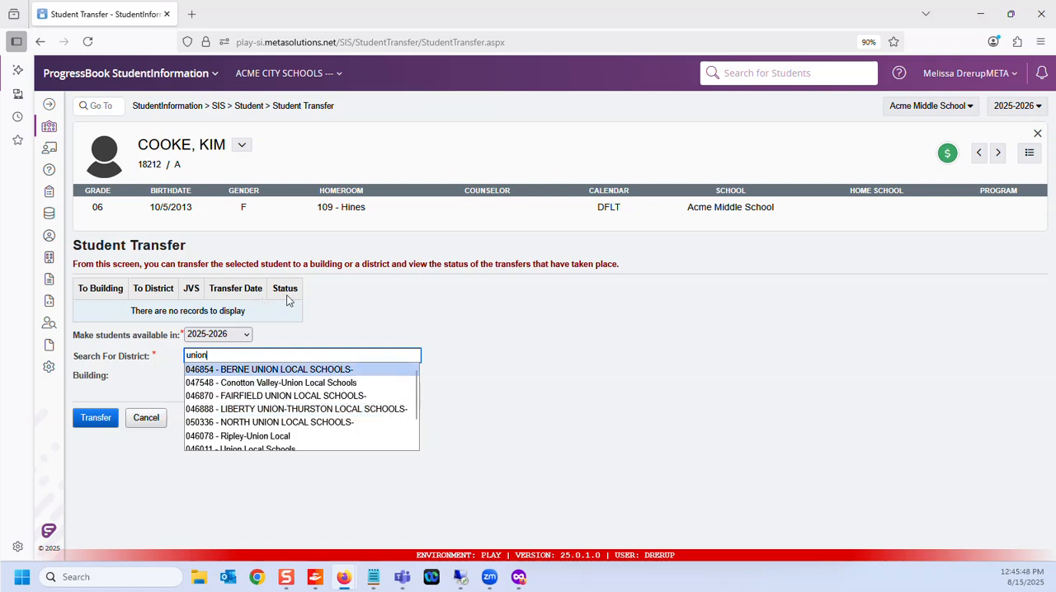
scroll(256, 404, "down", 1)
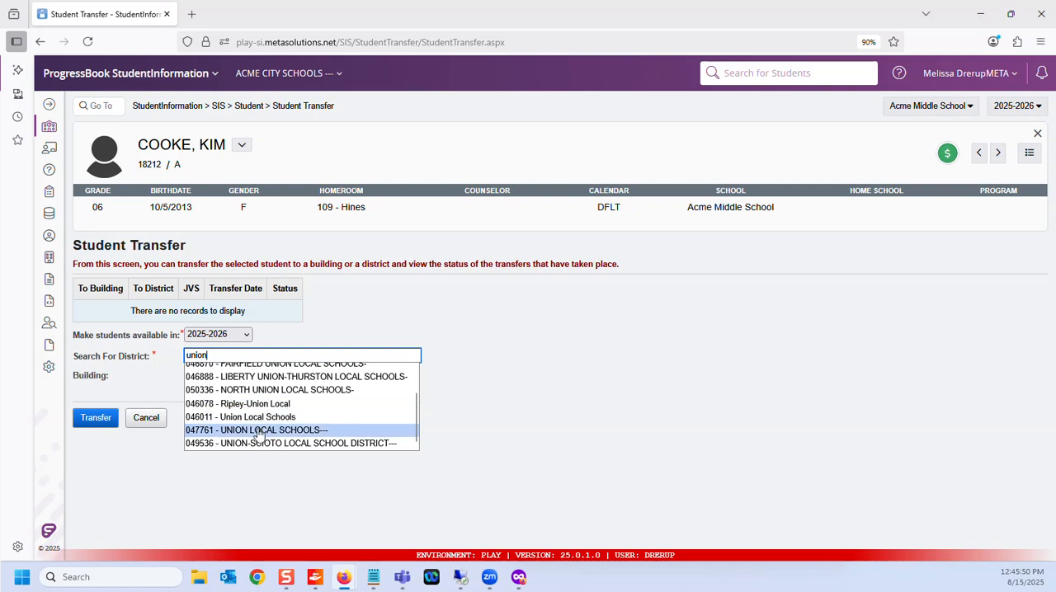
left_click(254, 430)
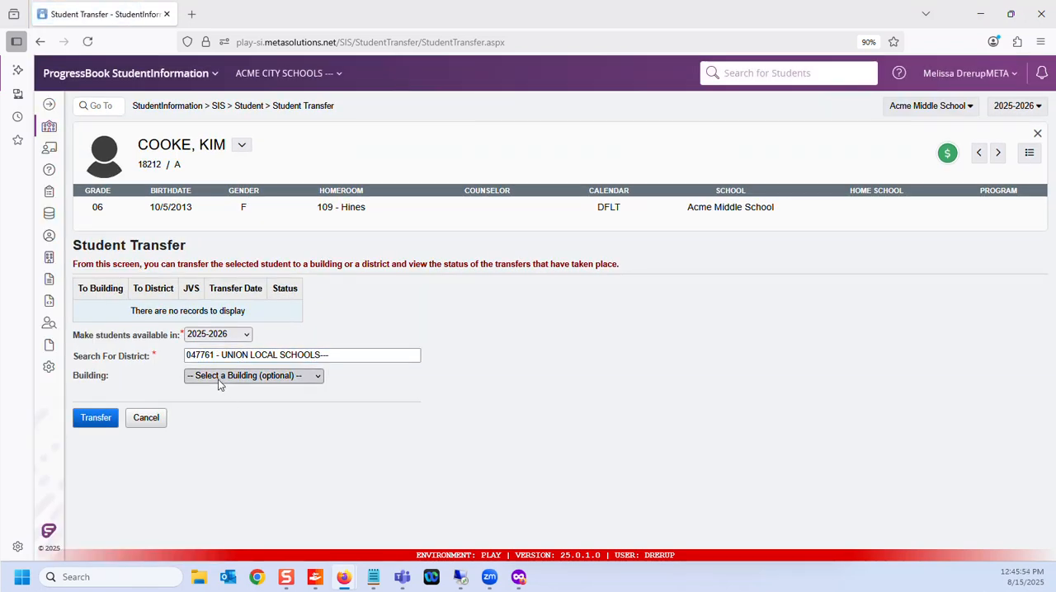
Step: Set the destination building to UNH - Union High School and transfer the 6th grader
left_click(219, 378)
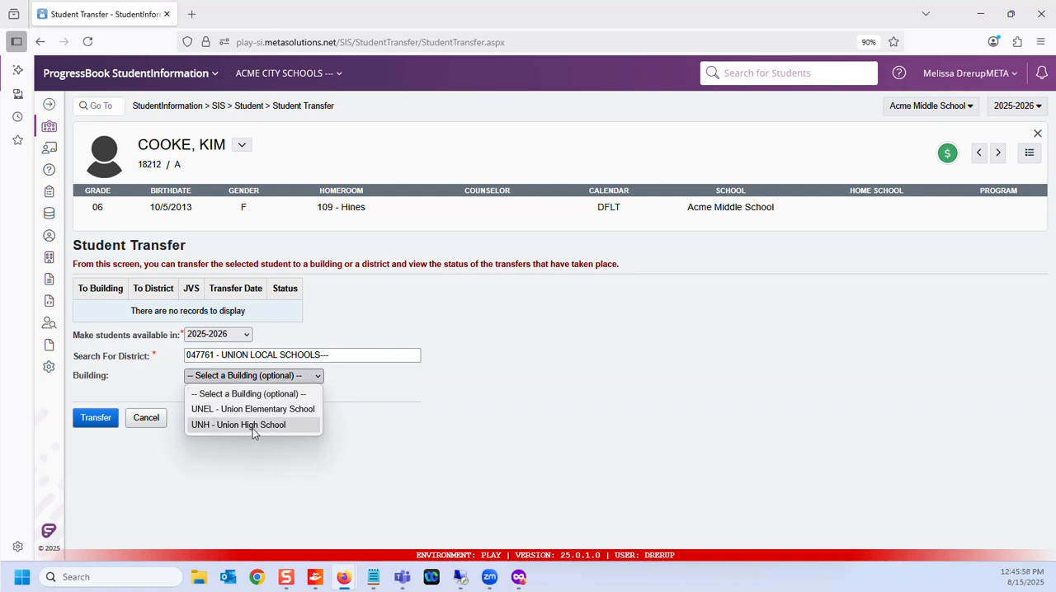
left_click(111, 388)
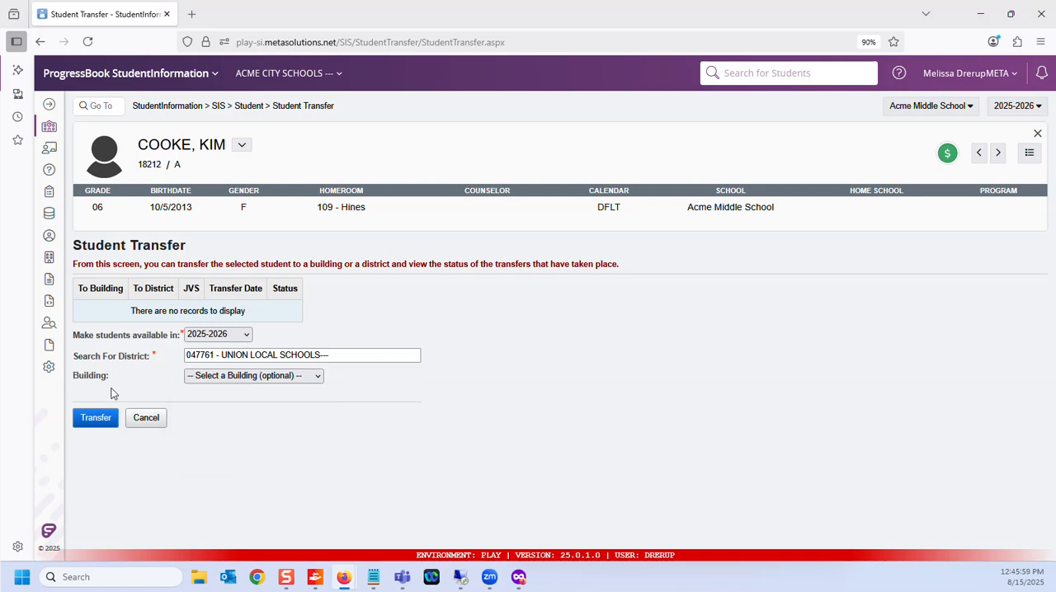
left_click(280, 378)
left_click(244, 428)
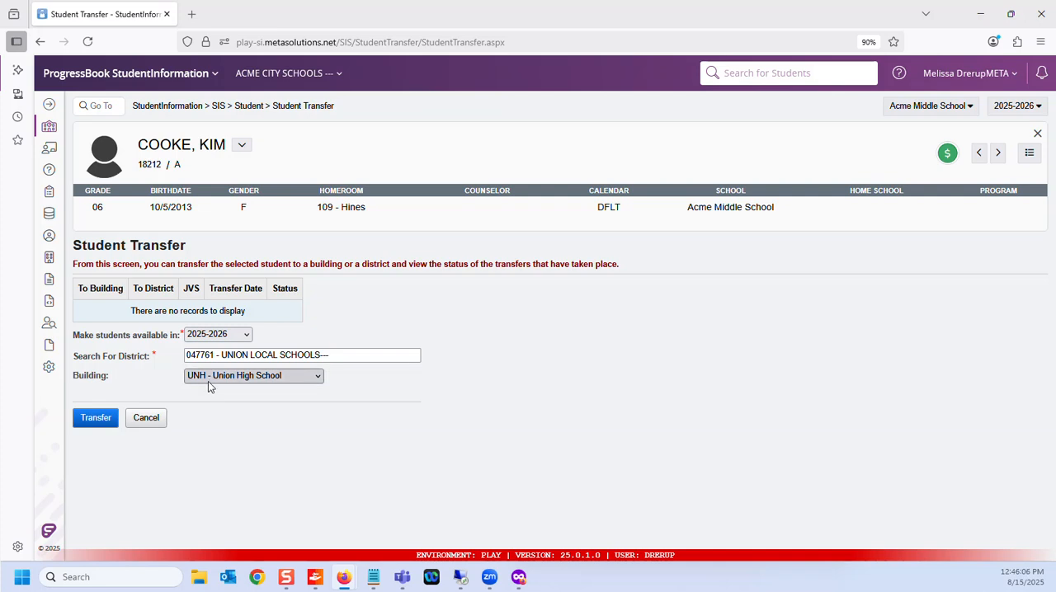
left_click(97, 418)
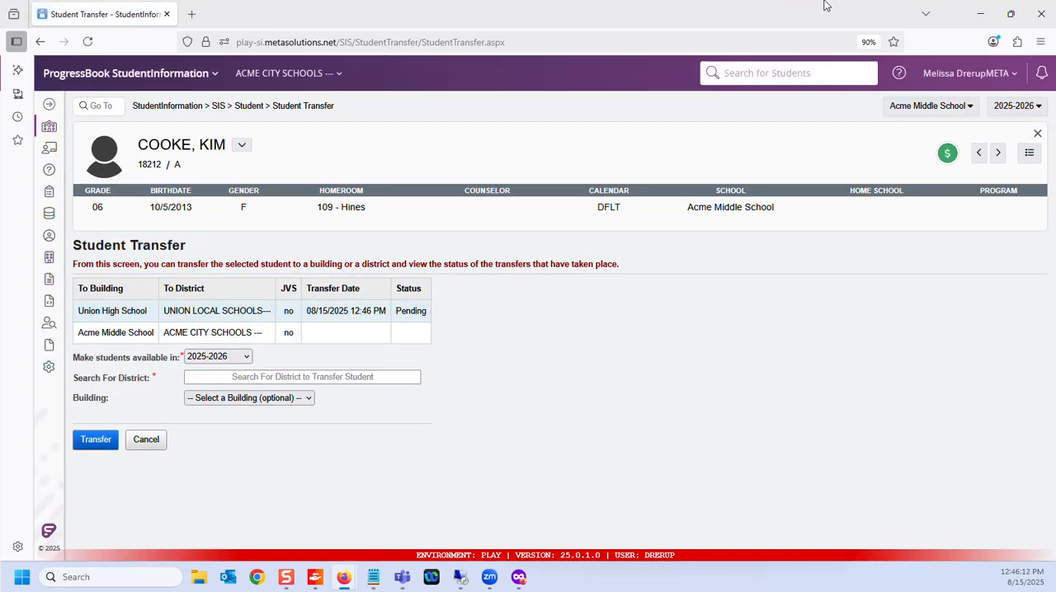
Step: Switch to Union Local Schools' private browser window, find the Pending Students screen with "pending", and search for all pending students
left_click(980, 13)
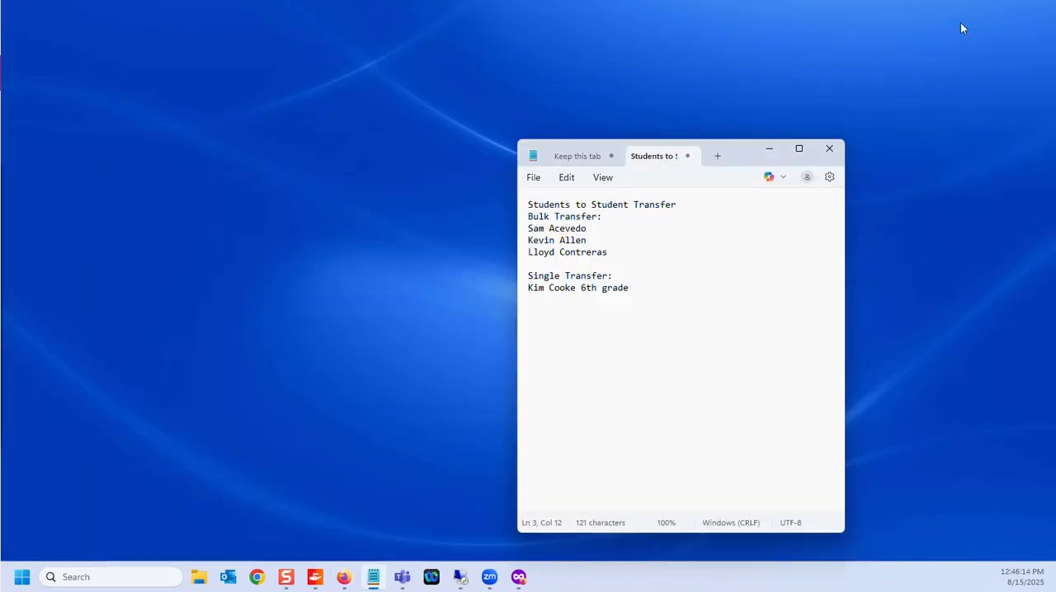
left_click(521, 579)
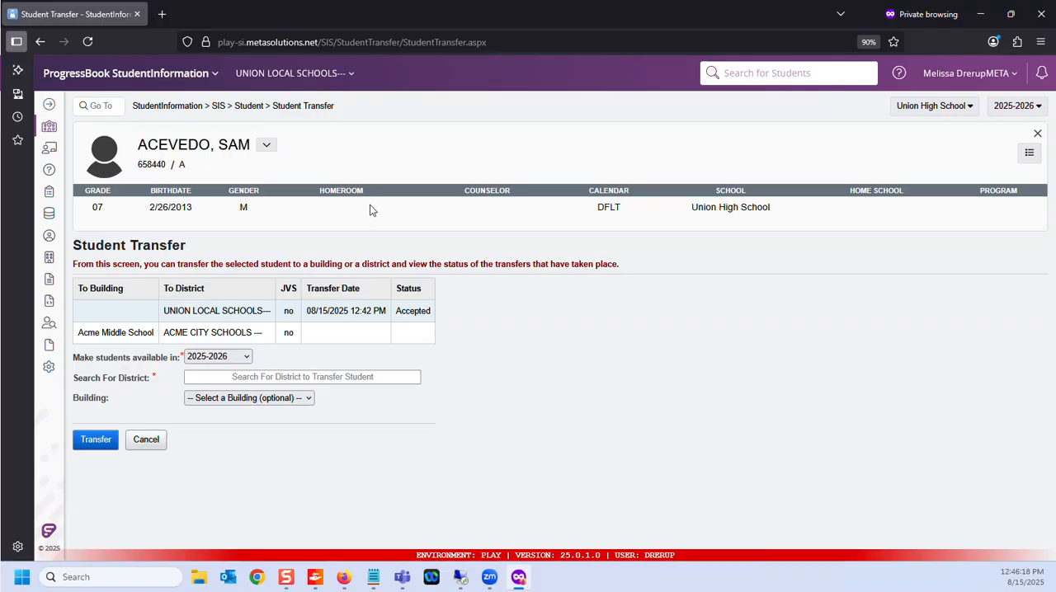
left_click(104, 105)
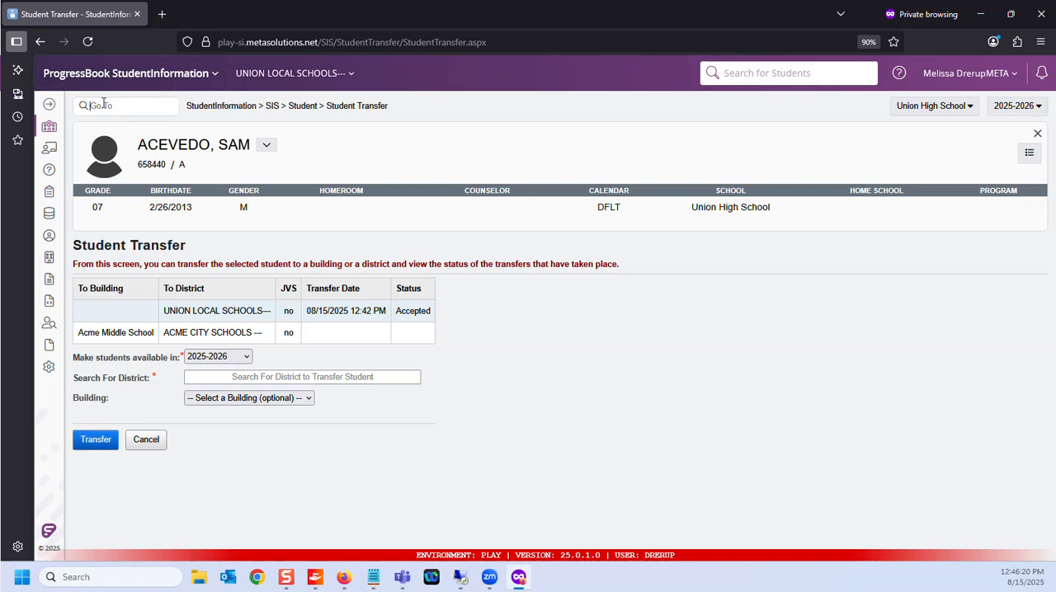
type("pending")
key("Return")
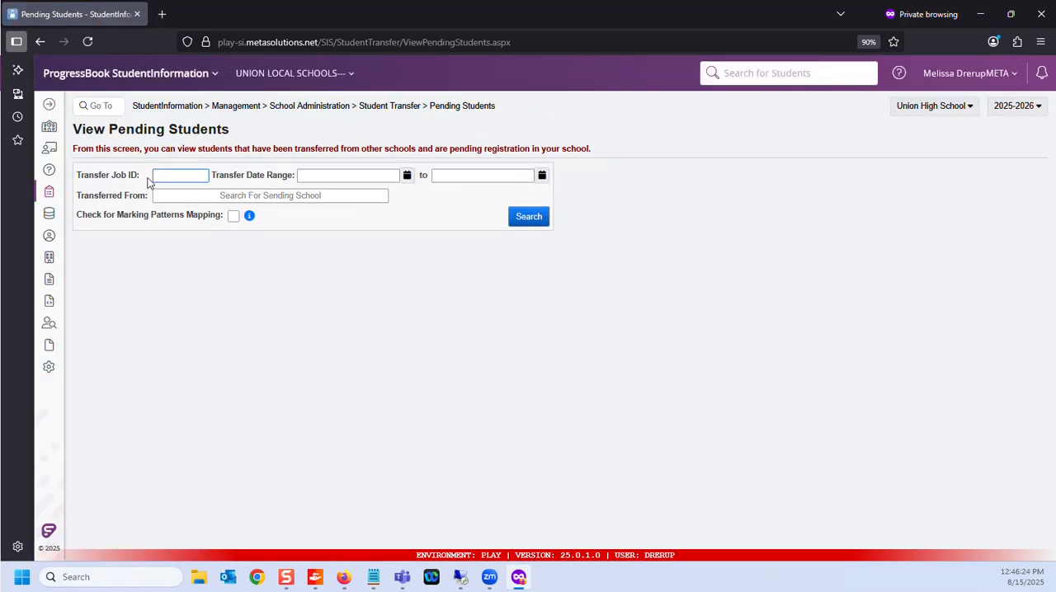
left_click(533, 221)
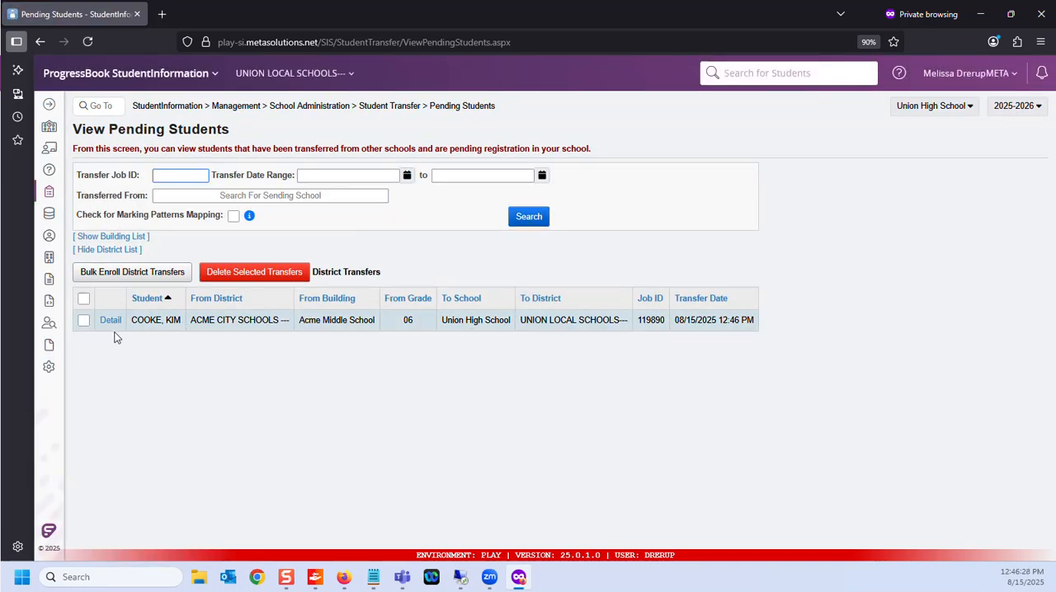
Step: Start registering the transferred 6th grader from the pending student detail and complete the registration prerequisites with grade 06
left_click(110, 321)
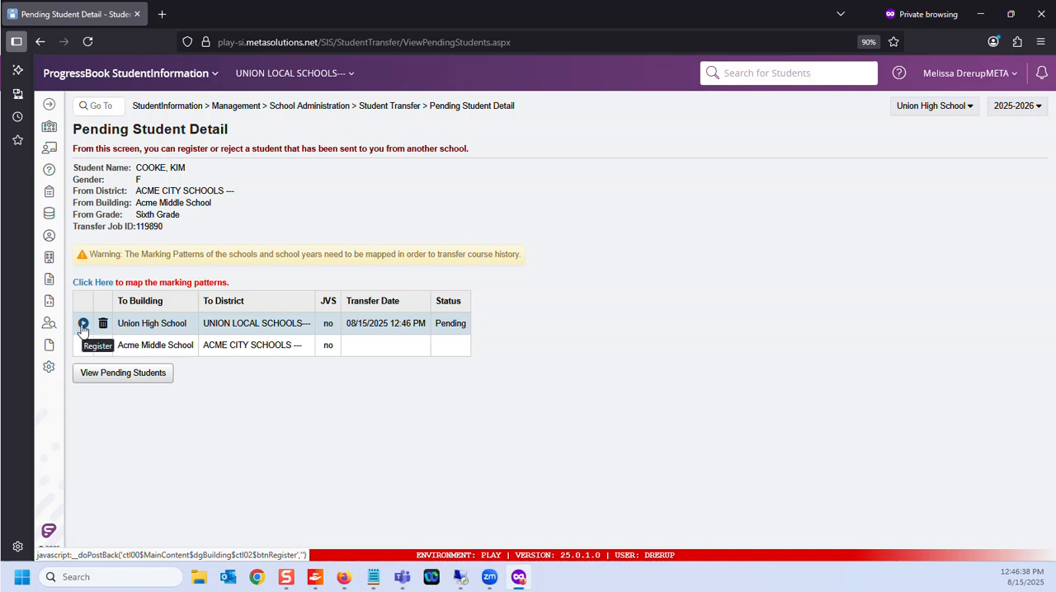
left_click(81, 326)
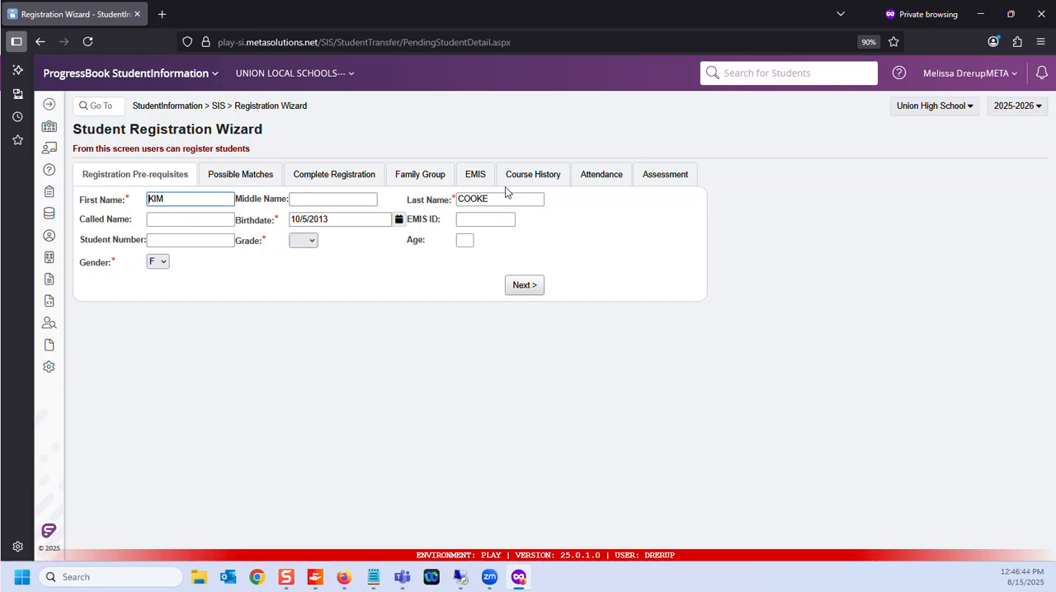
left_click(312, 244)
left_click(300, 274)
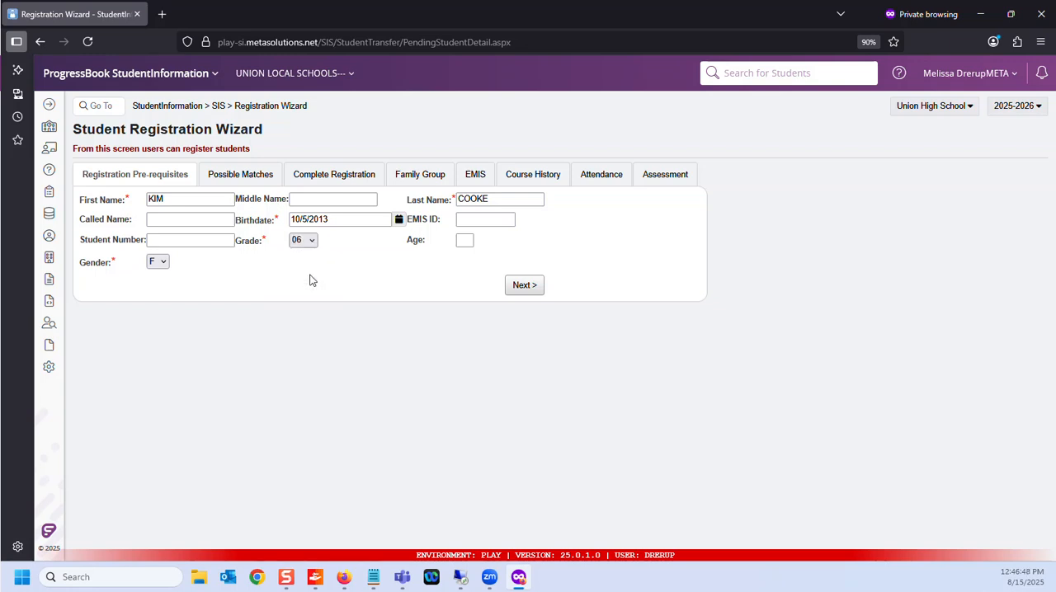
left_click(535, 290)
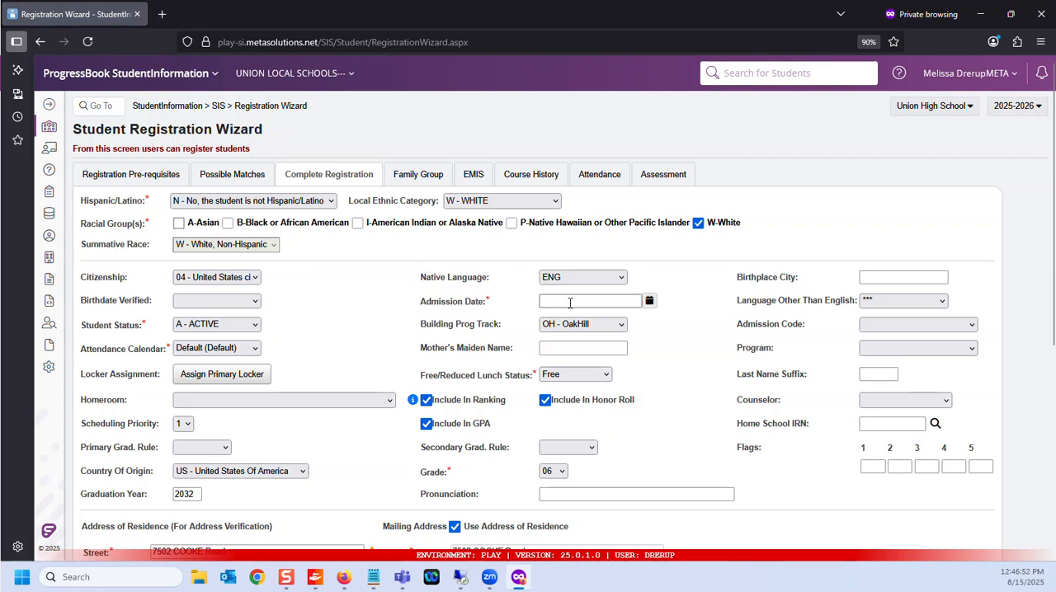
Step: Set the student's admission date to 08/01/2025
left_click(572, 301)
type("080125")
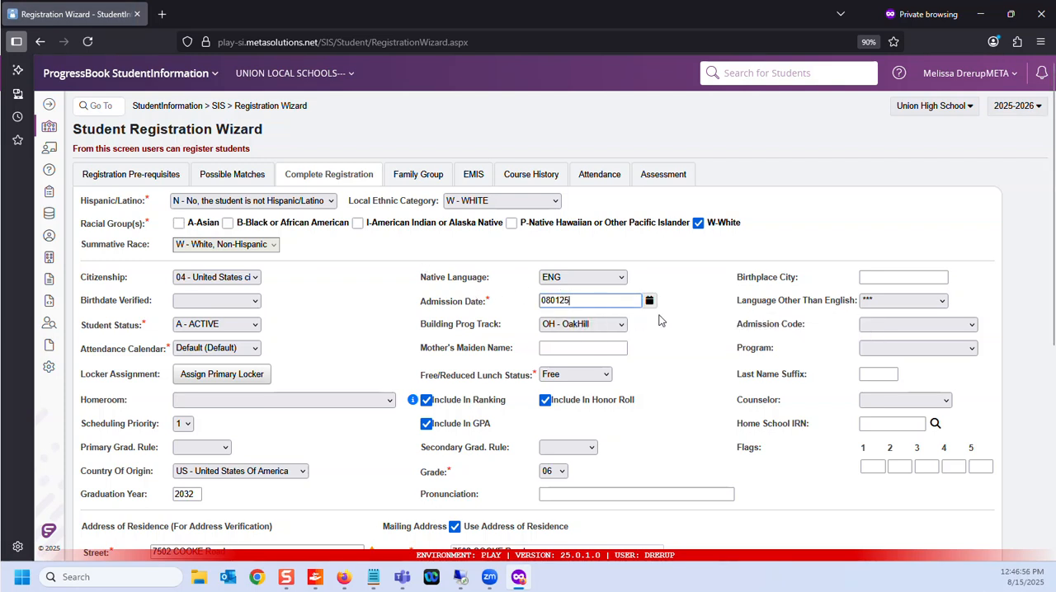
left_click(673, 313)
Step: Choose not to transfer course history, attendance records and assessments, and try to finish the registration
scroll(520, 261, "down", 3)
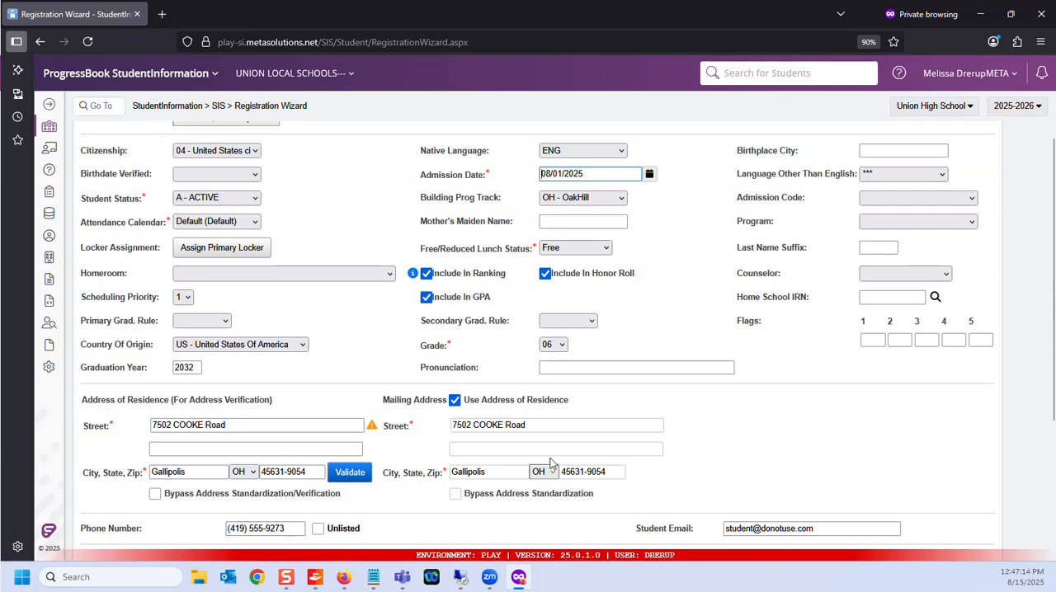
scroll(764, 513, "down", 3)
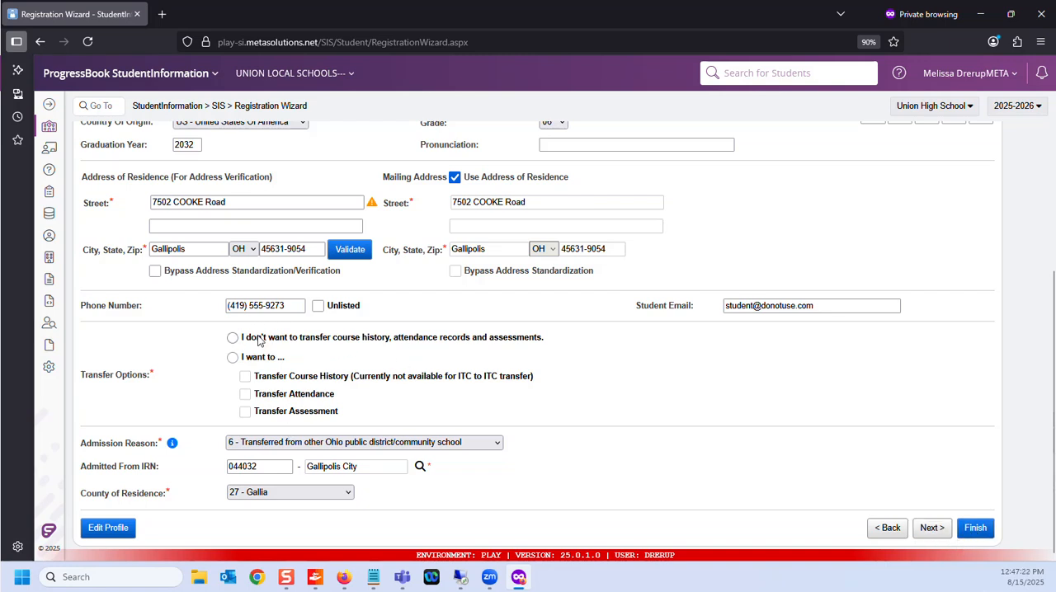
left_click(233, 338)
left_click(978, 530)
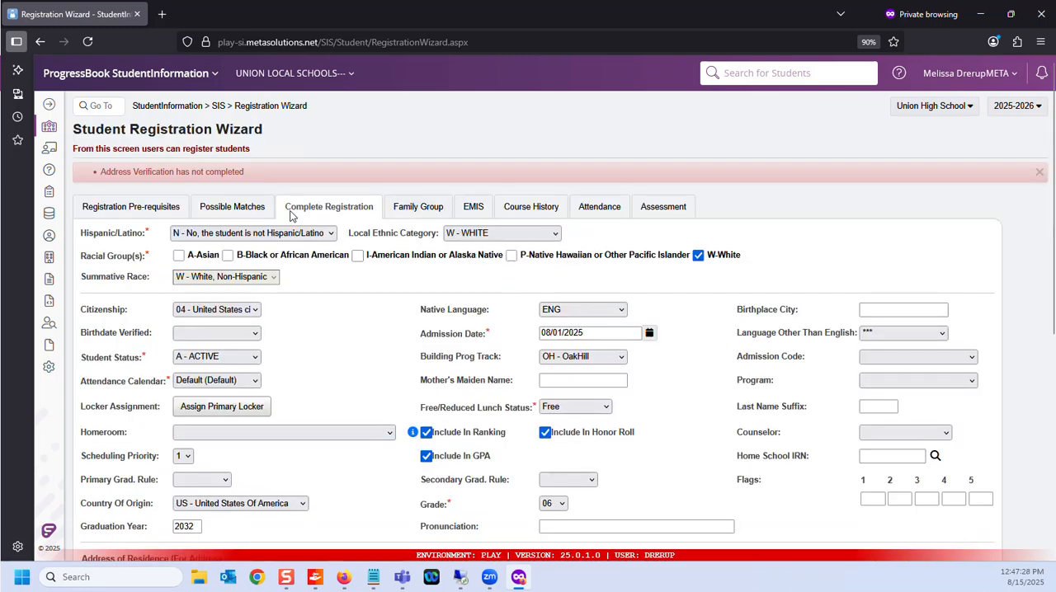
Step: Bypass address standardization/verification for the address of residence with the comment "scrambled data"
scroll(326, 394, "down", 2)
scroll(326, 394, "down", 2)
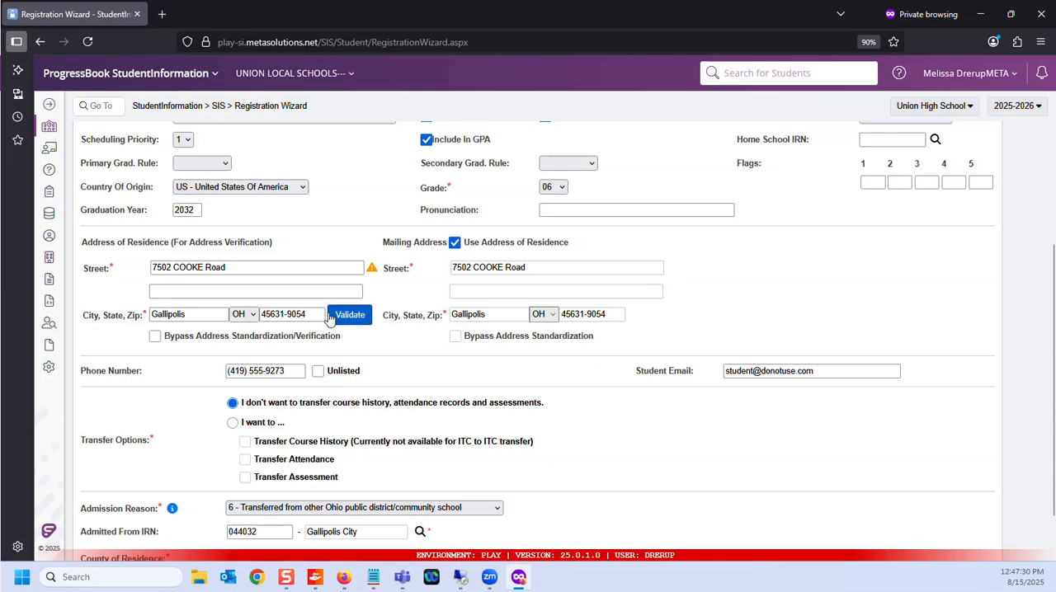
left_click(156, 337)
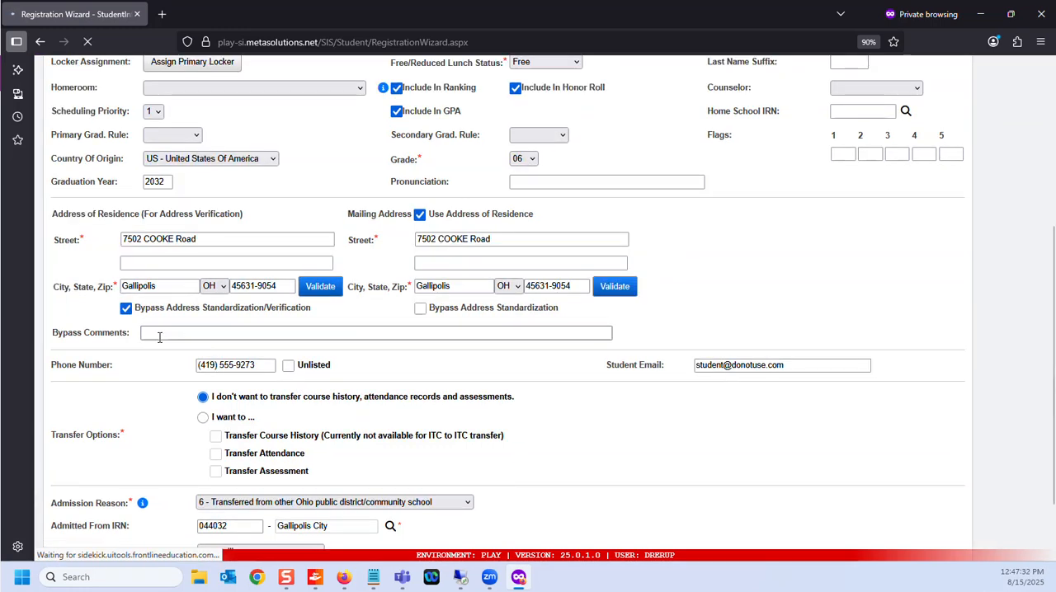
left_click(210, 368)
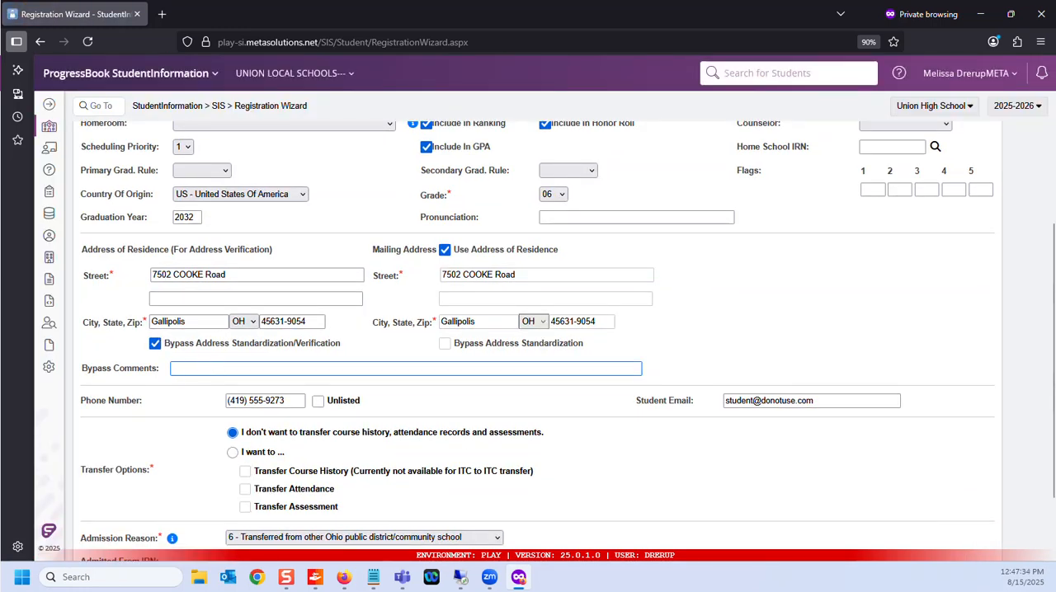
type("scrambled data")
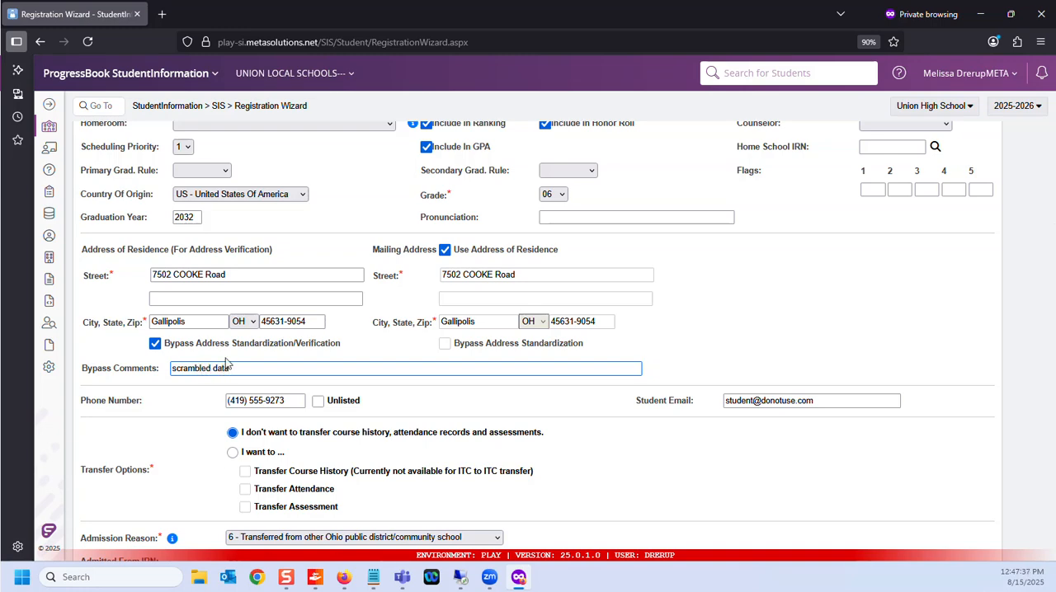
Step: Finish the student's registration and confirm completing it
scroll(227, 363, "down", 1)
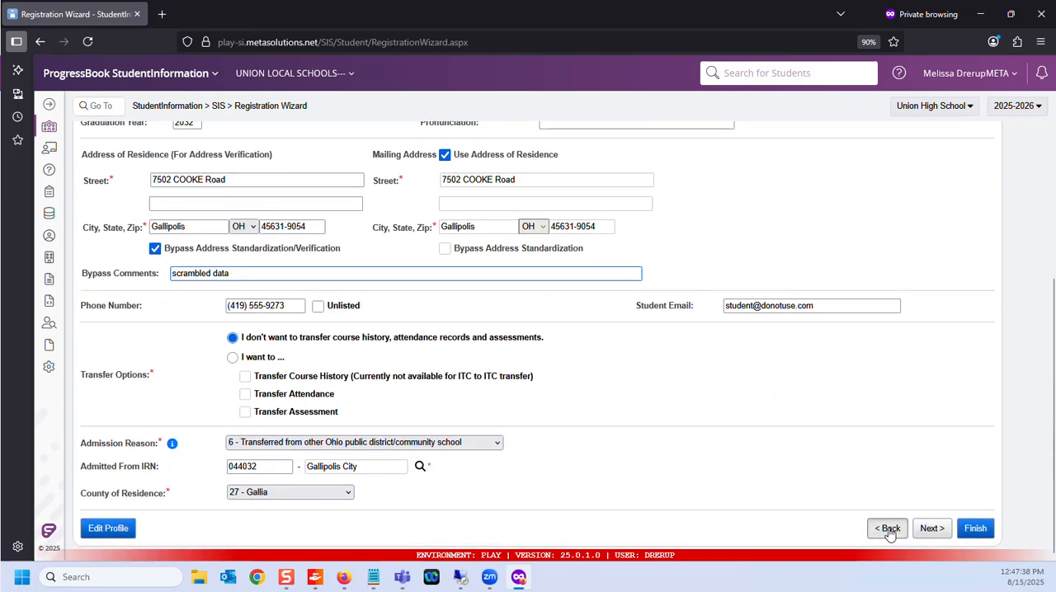
left_click(974, 529)
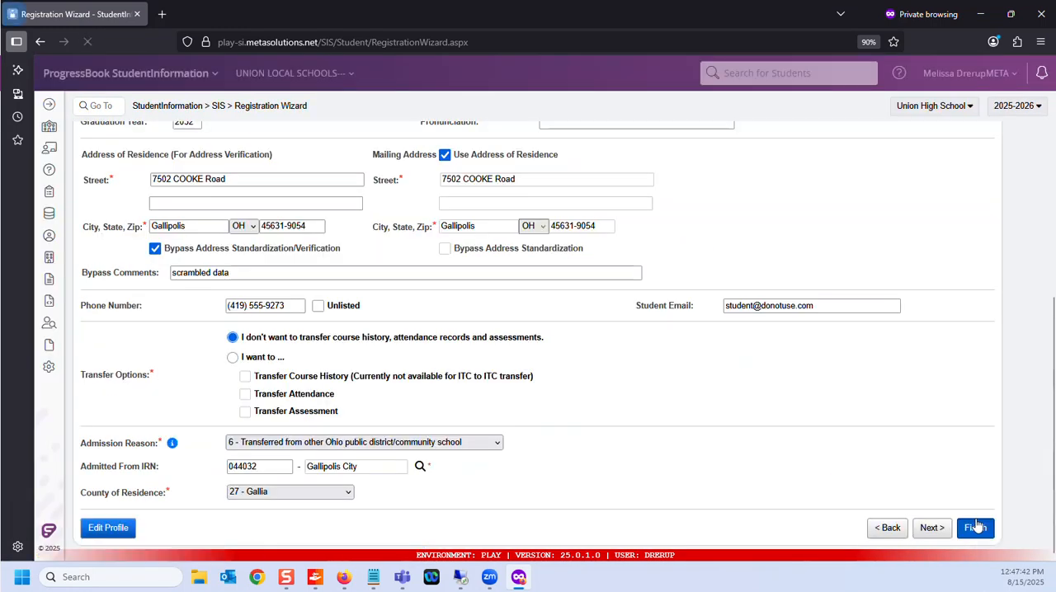
scroll(742, 466, "up", 3)
scroll(706, 451, "up", 2)
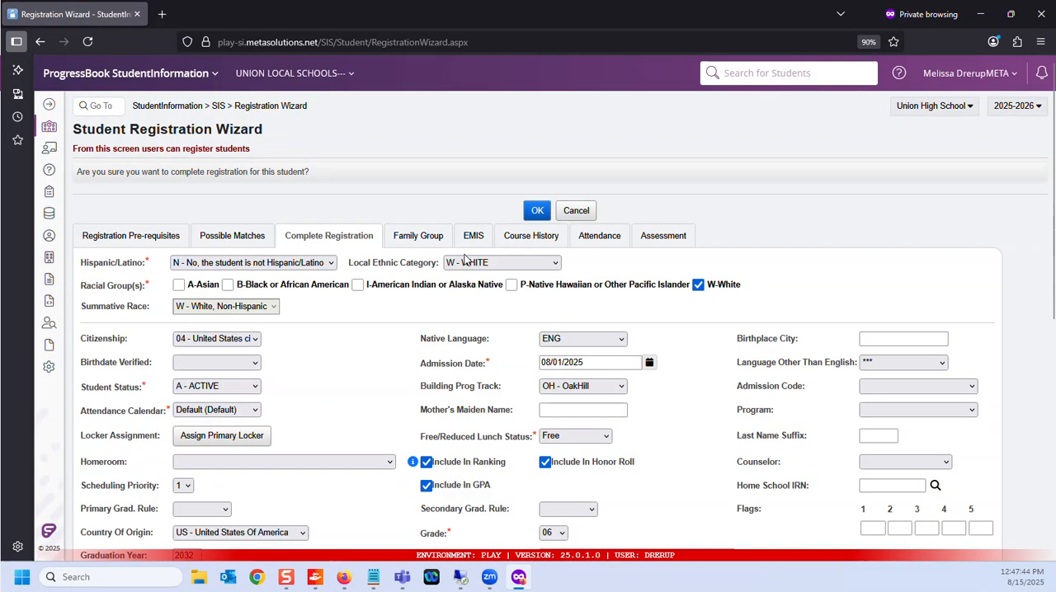
left_click(537, 212)
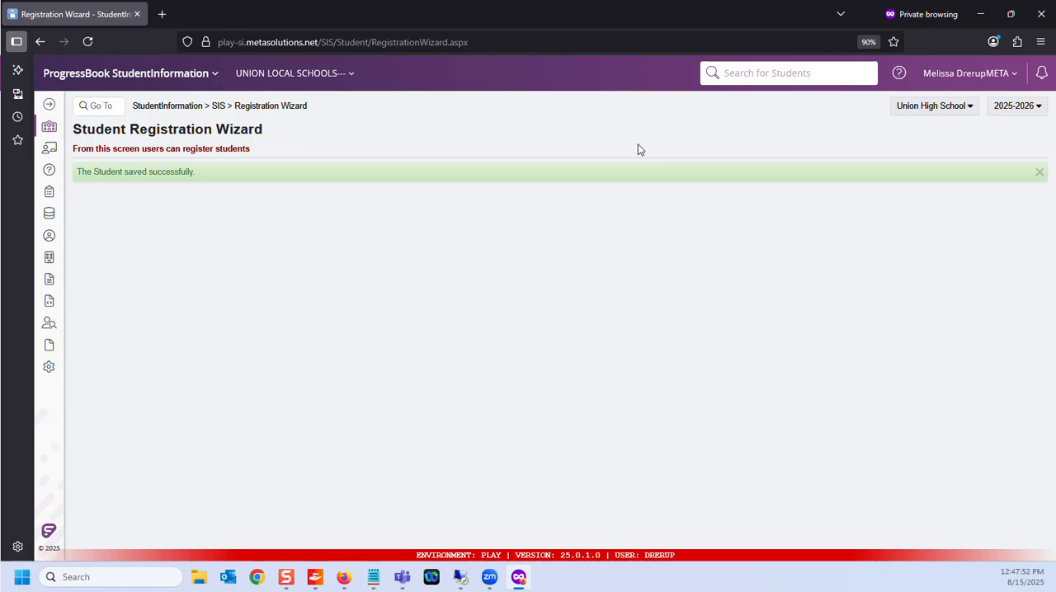
Step: From the Union High School home page, search by last name for the newly registered student and select the 6th grader
left_click(186, 110)
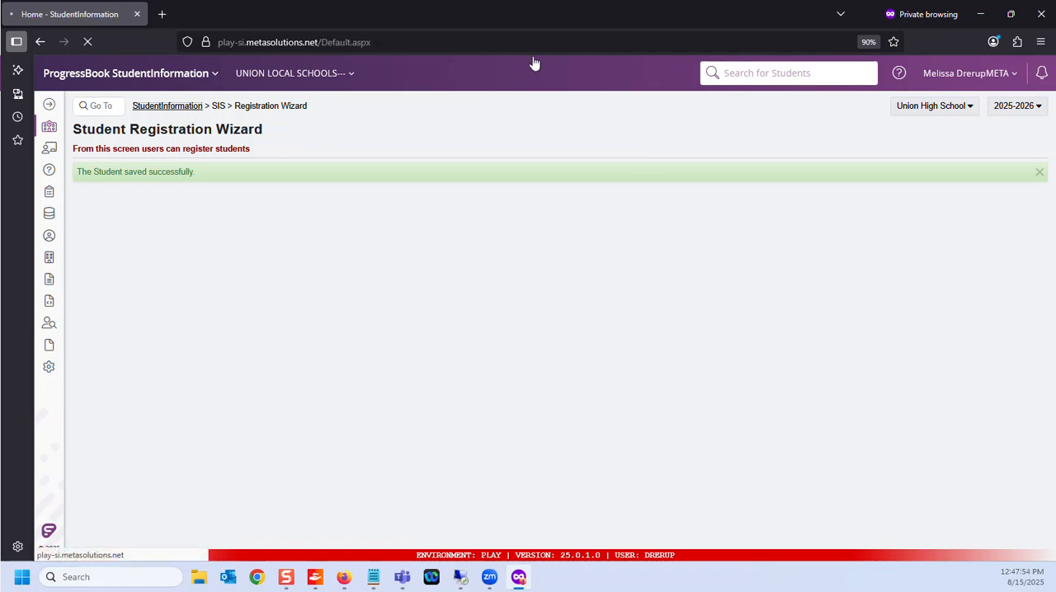
left_click(765, 77)
type("c")
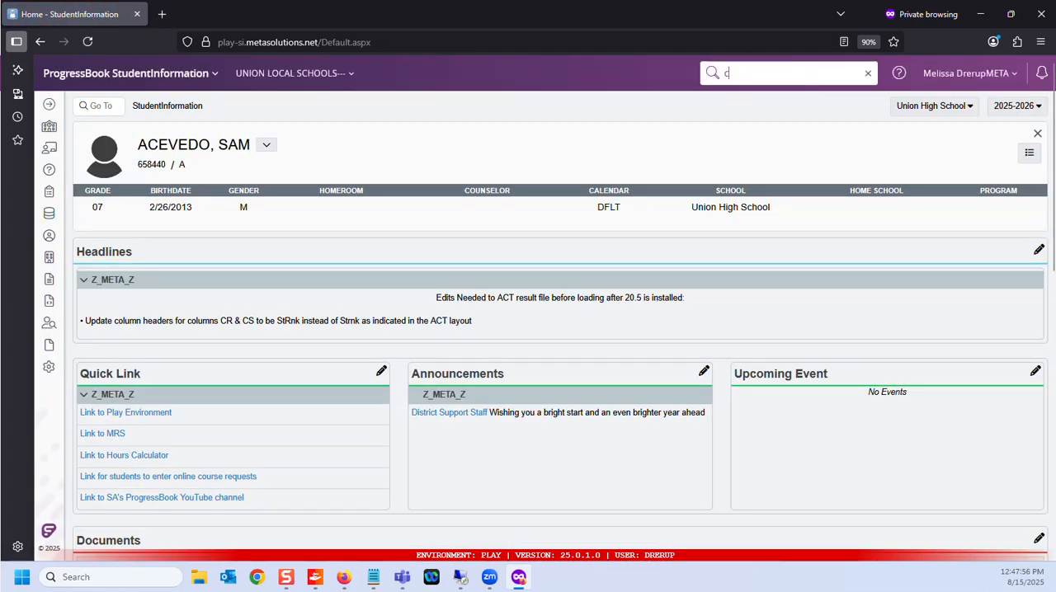
type("ooke")
key("Return")
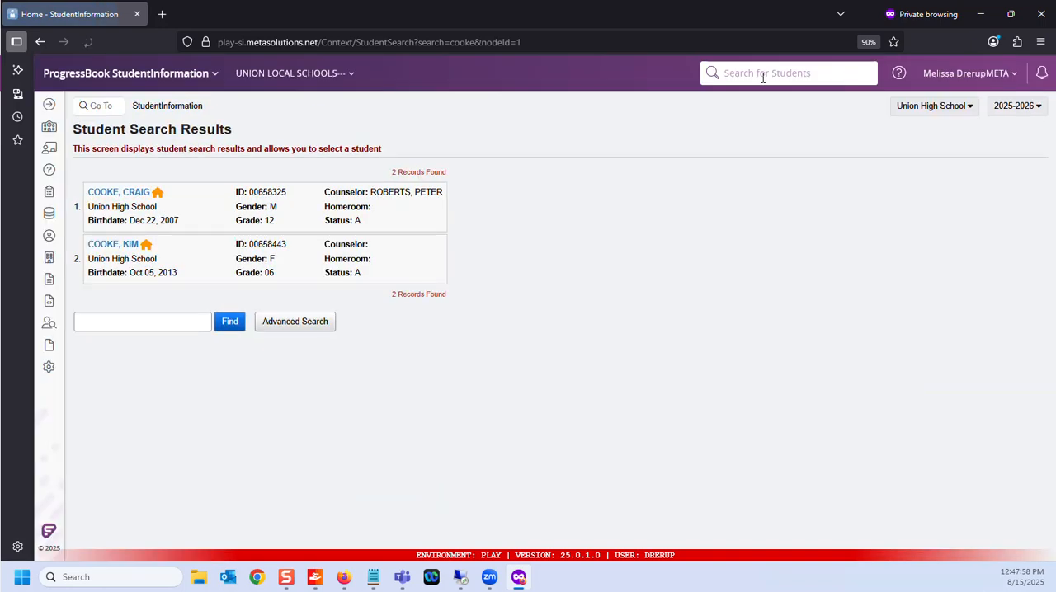
left_click(116, 245)
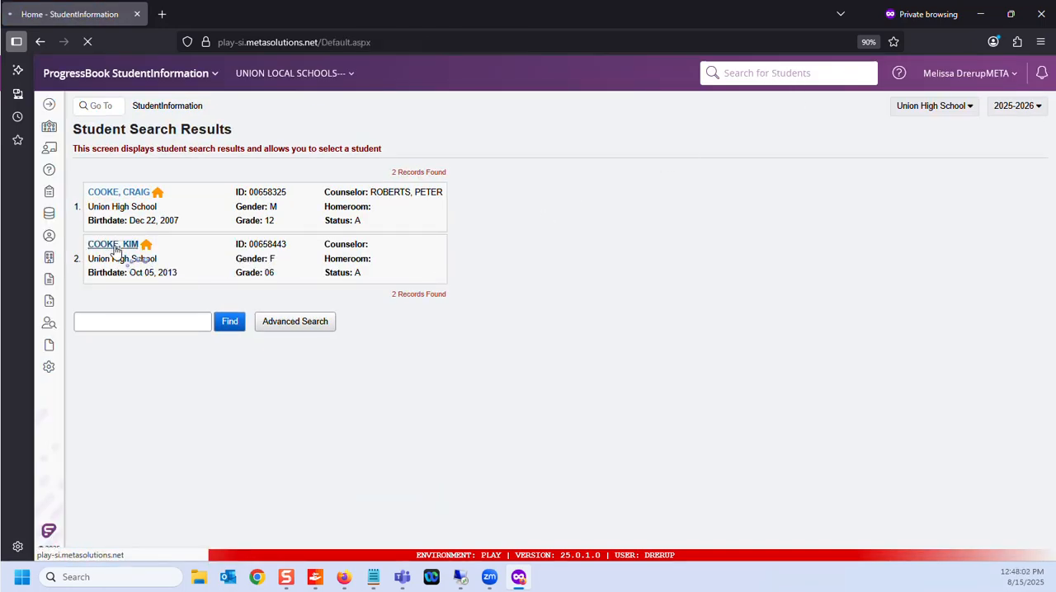